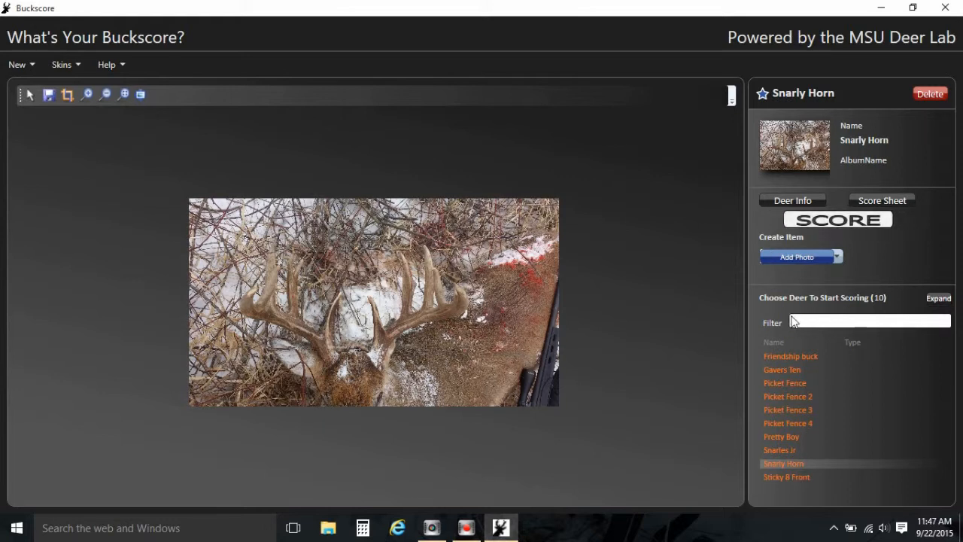
Add a deer photo, choosing the S Gavers Pretty Boy (1) image from the 2015 Big Bucks folder.
left_click(802, 259)
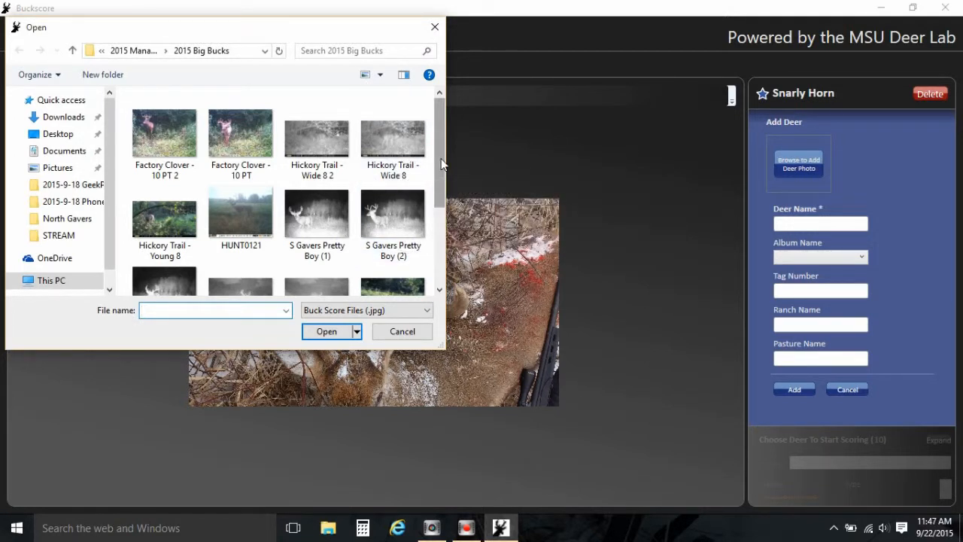
left_click(318, 228)
left_click(325, 331)
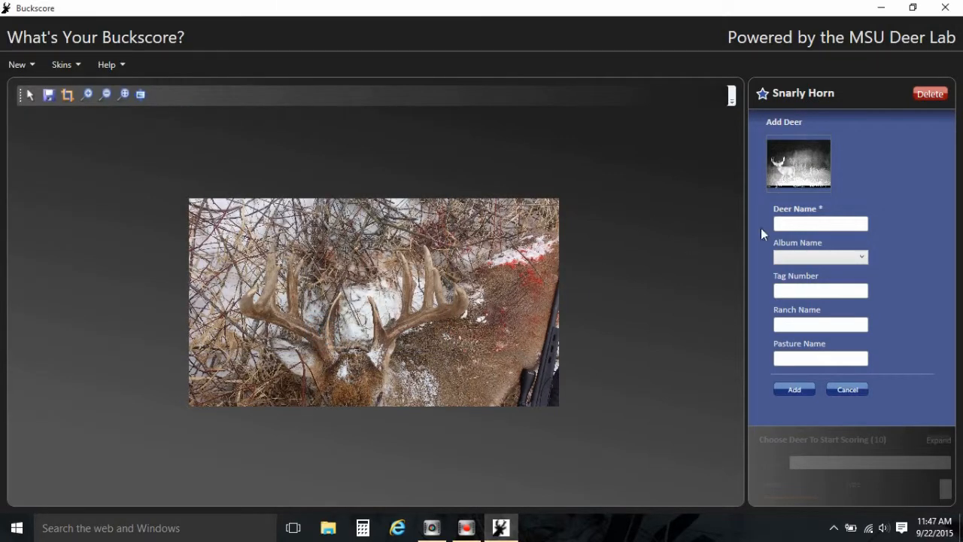
Name the new deer "Pretty Boy Front Image" and add it to the deer list.
left_click(790, 224)
type("Pretty Boy Front Image")
left_click(792, 387)
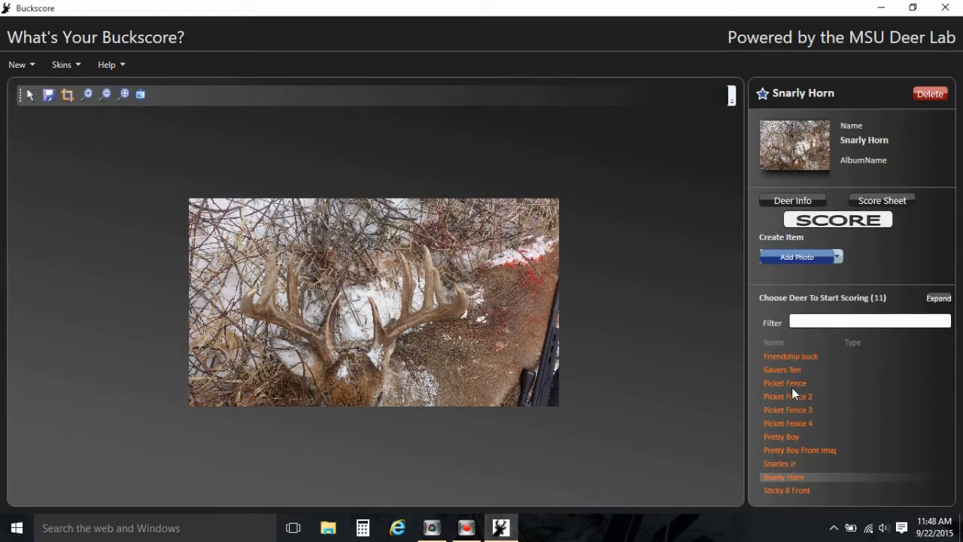
Open Pretty Boy Front Image from the deer list and start scoring it.
left_click(789, 447)
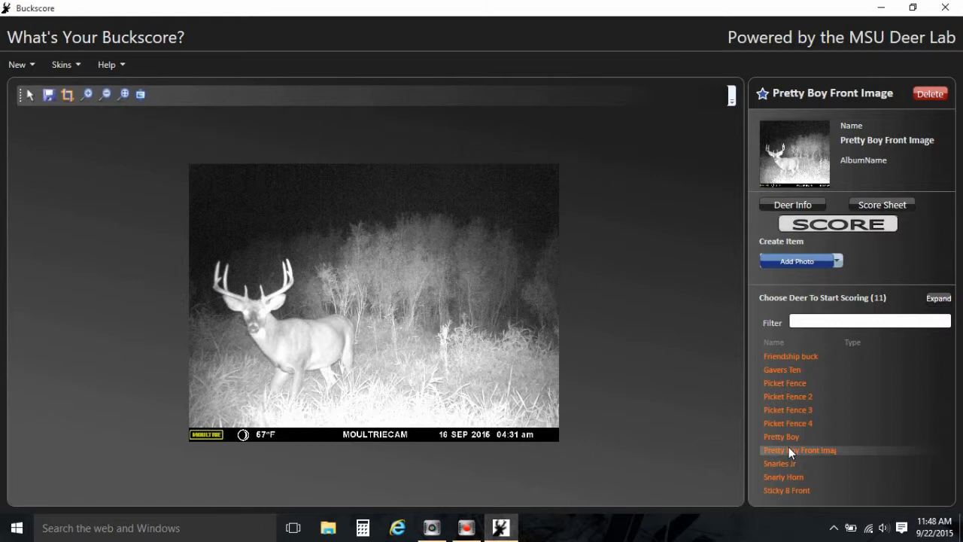
left_click(811, 226)
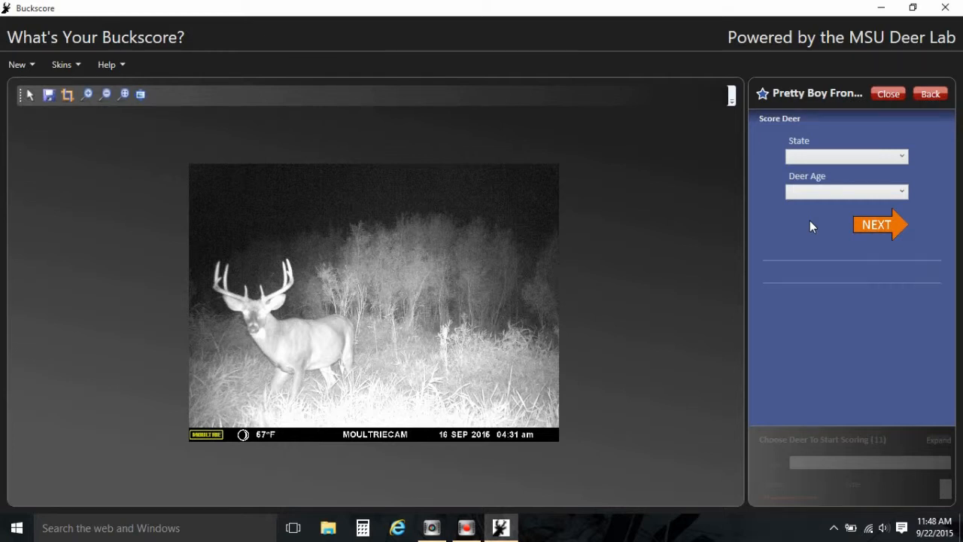
Set the state to Wisconsin and the deer age to 4, then continue to the next scoring stage.
left_click(832, 156)
left_click(903, 193)
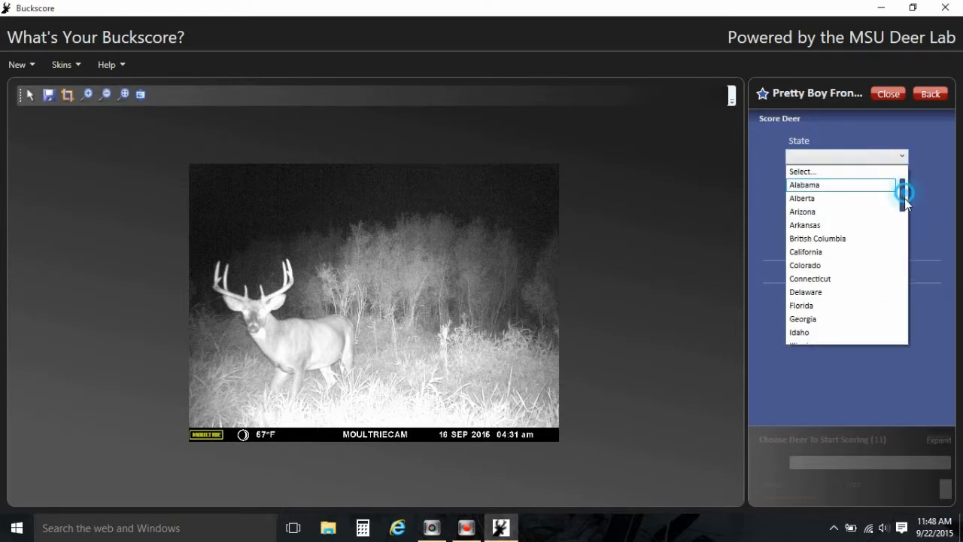
left_click_drag(905, 193, 900, 340)
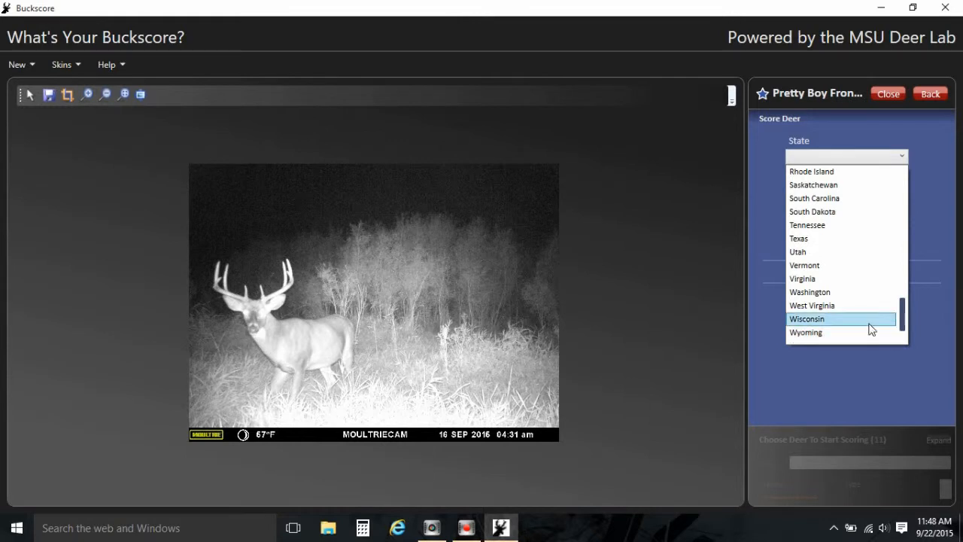
left_click(870, 325)
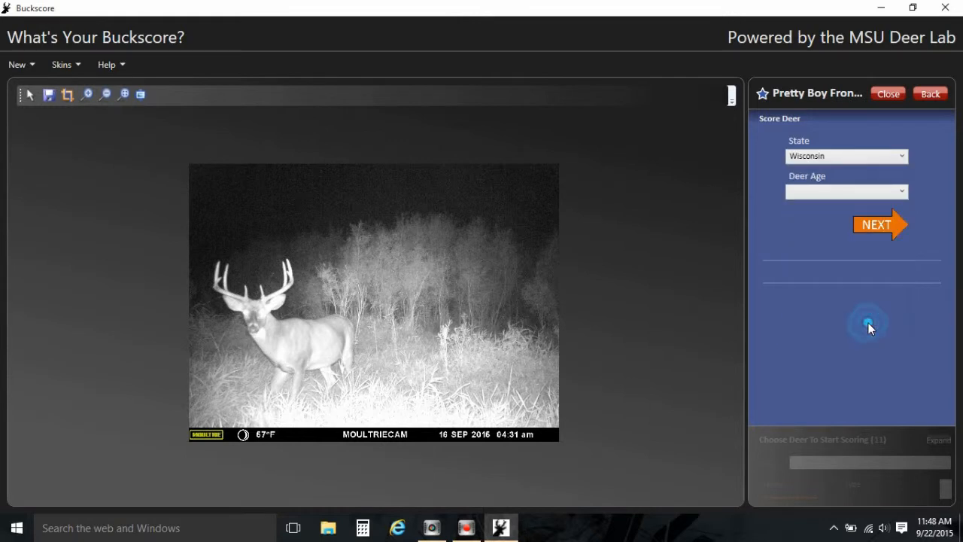
left_click(818, 194)
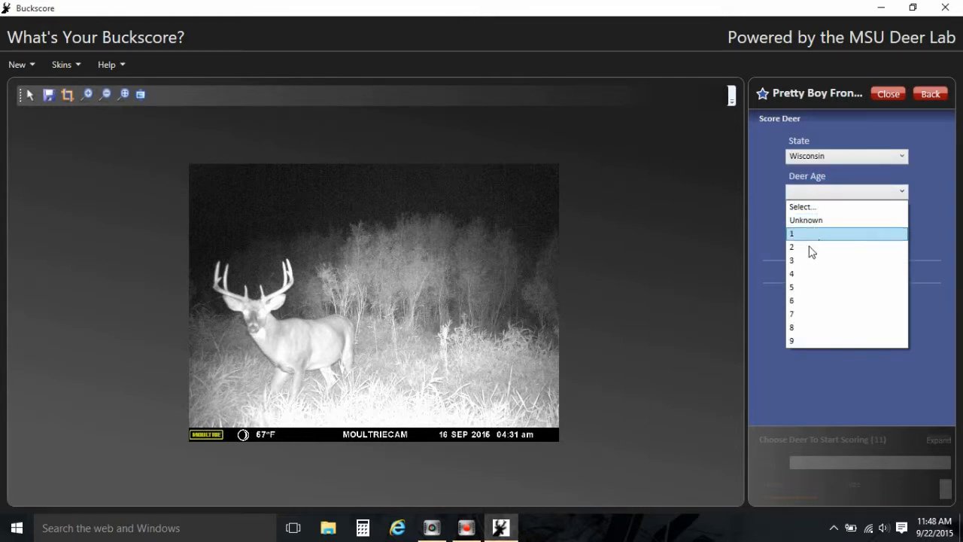
left_click(806, 275)
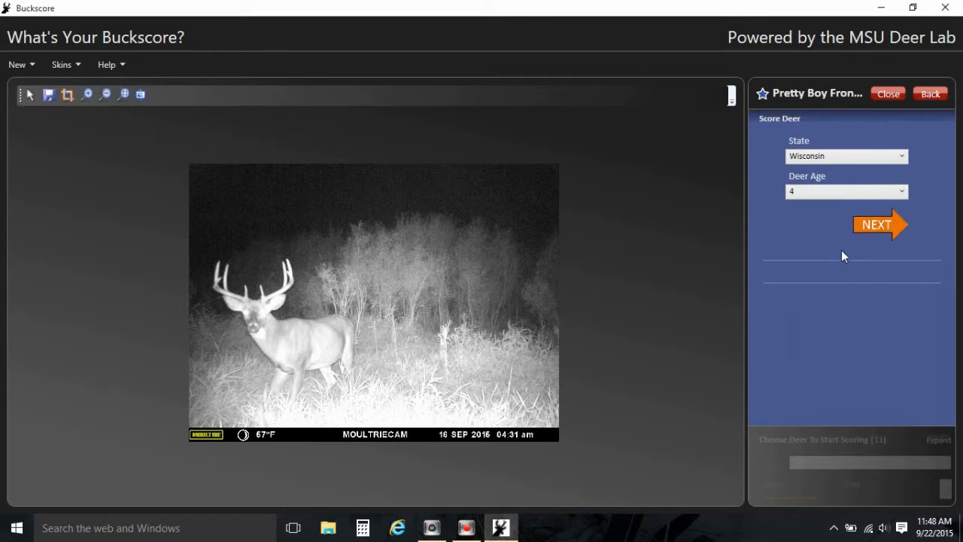
left_click(877, 231)
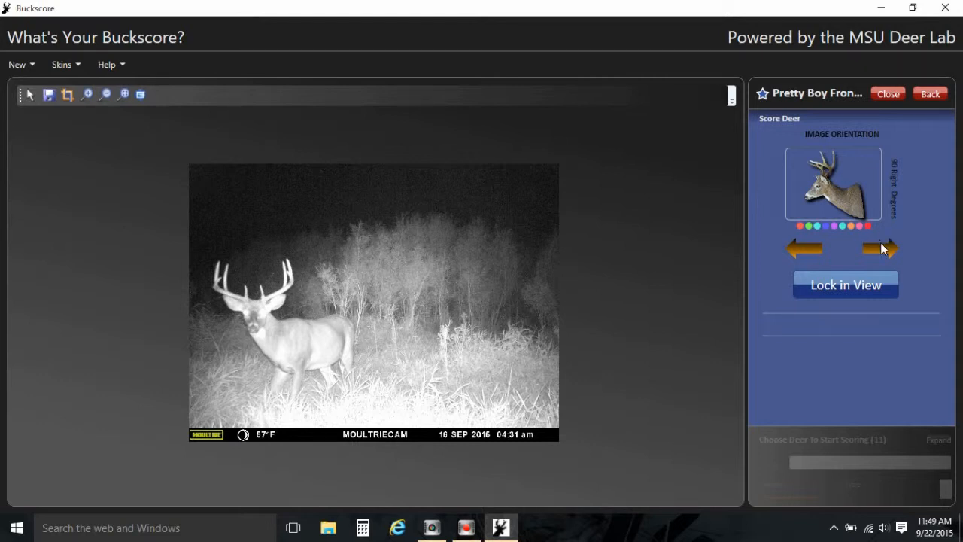
Rotate the image orientation model to Zero Degrees and lock in the view.
left_click(881, 249)
left_click(882, 250)
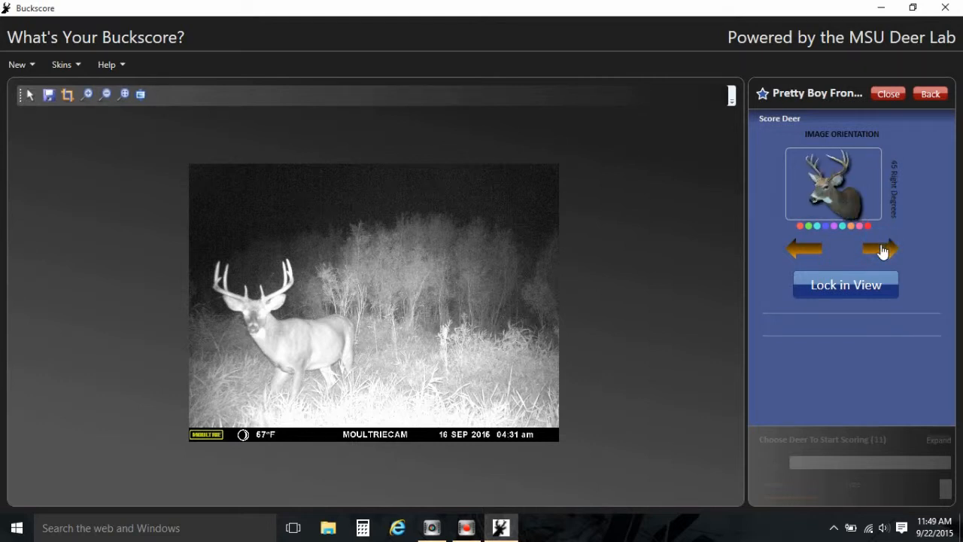
left_click(882, 250)
left_click(882, 250)
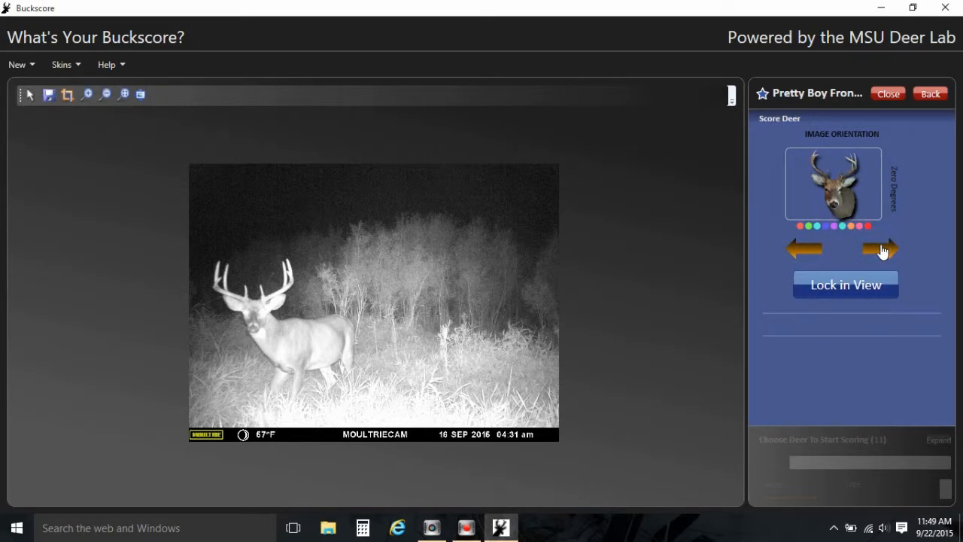
left_click(848, 295)
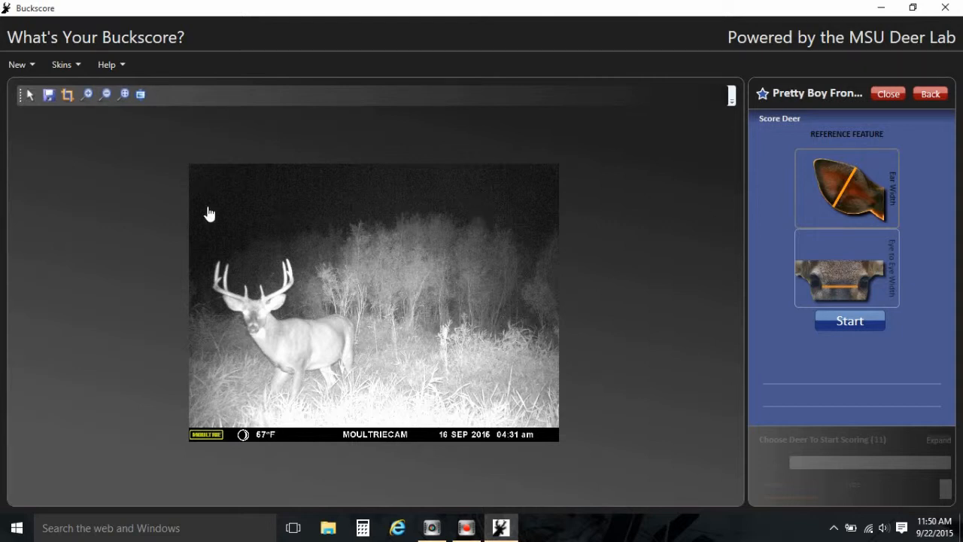
Crop the photo down to the buck's head and antlers and apply the crop.
left_click(67, 94)
left_click_drag(334, 286, 265, 290)
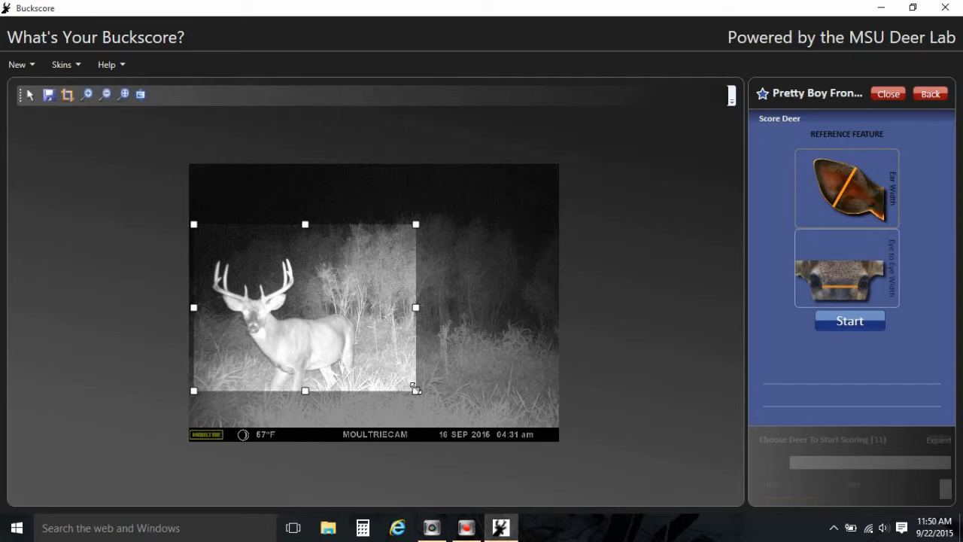
left_click_drag(415, 390, 323, 340)
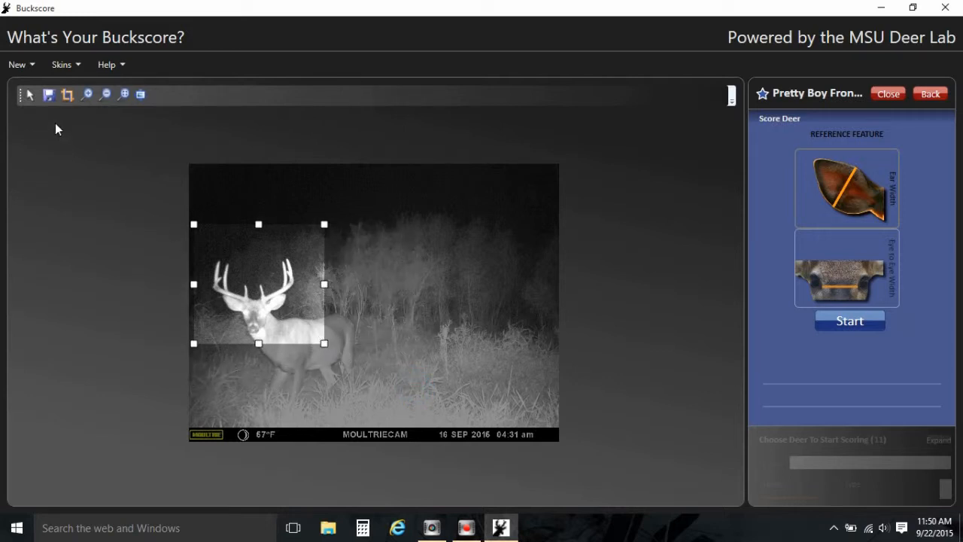
left_click(47, 97)
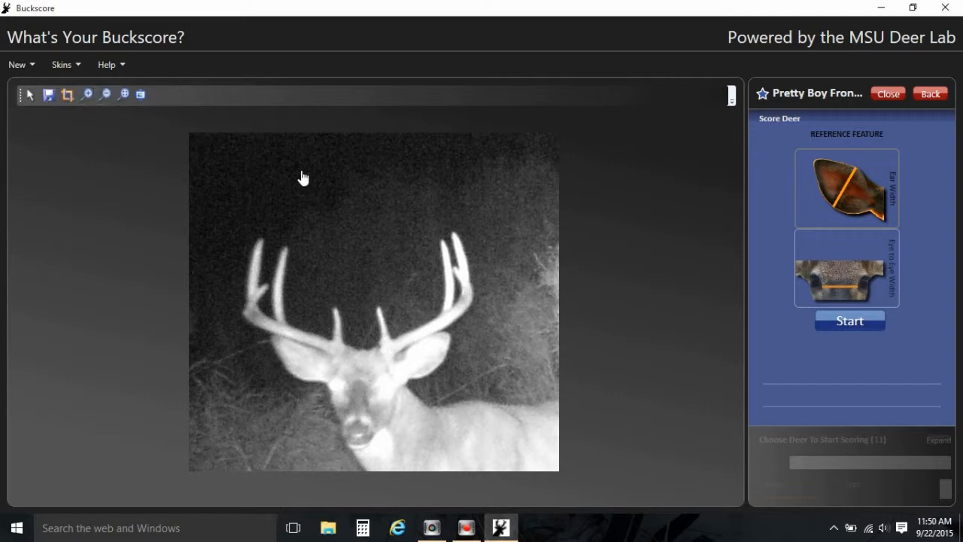
Choose Ear Width as the reference feature and start measuring.
left_click(860, 196)
left_click(851, 322)
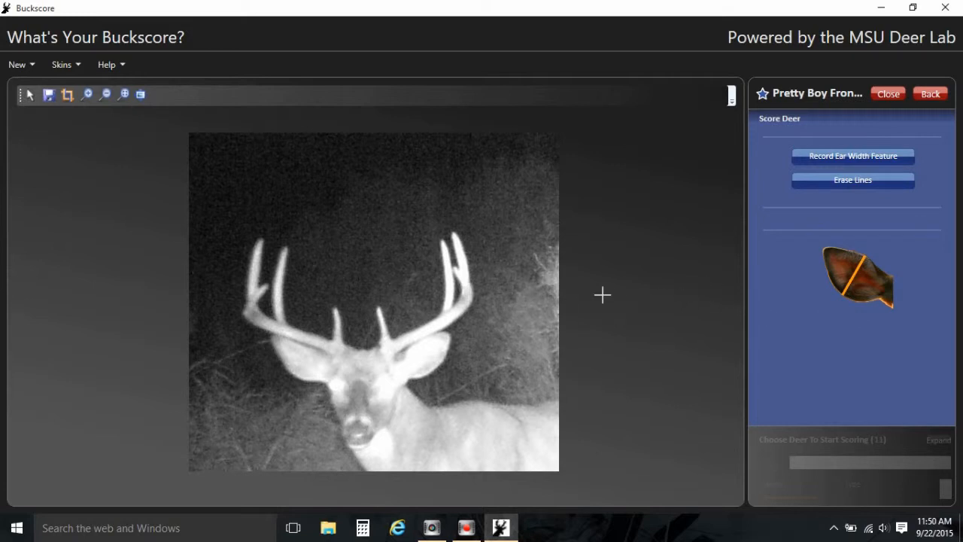
Draw a line across the buck's ear width and record the ear width feature.
left_click(417, 339)
left_click(434, 369)
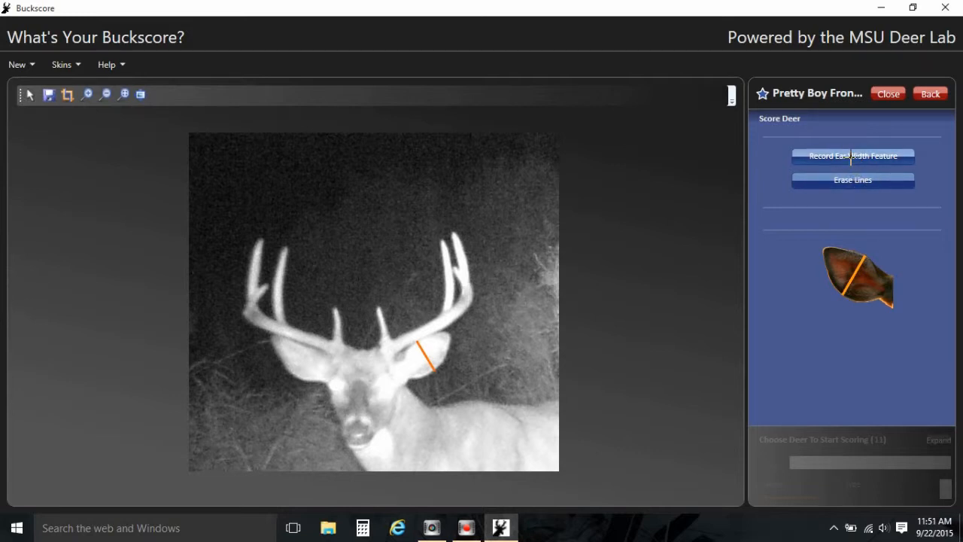
left_click(852, 160)
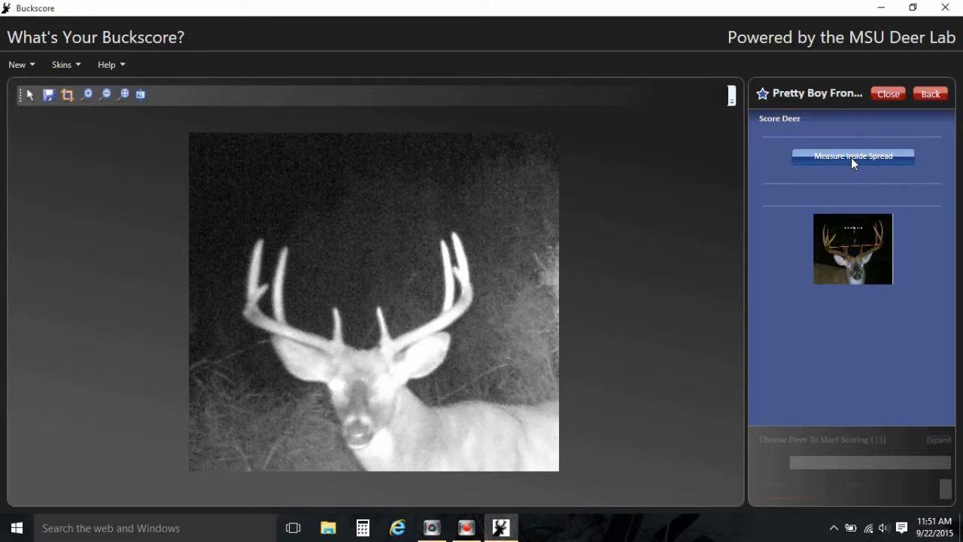
Measure the inside spread by drawing a line between the antler beams and record it.
left_click(851, 157)
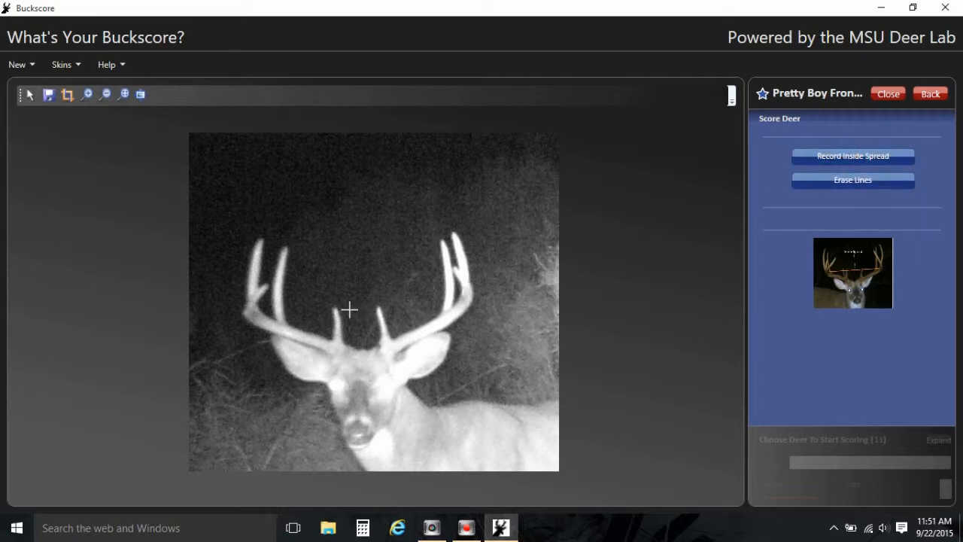
left_click(245, 316)
left_click(458, 301)
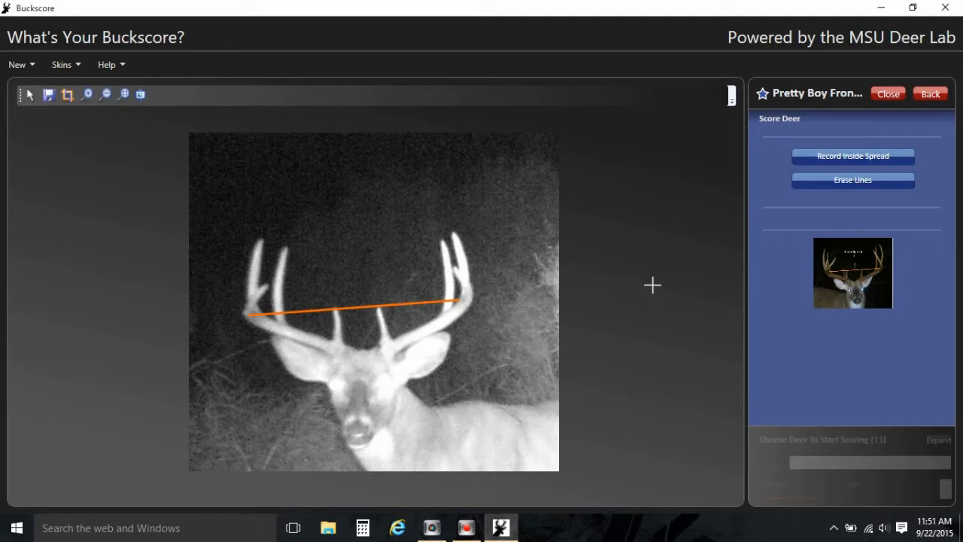
left_click(853, 156)
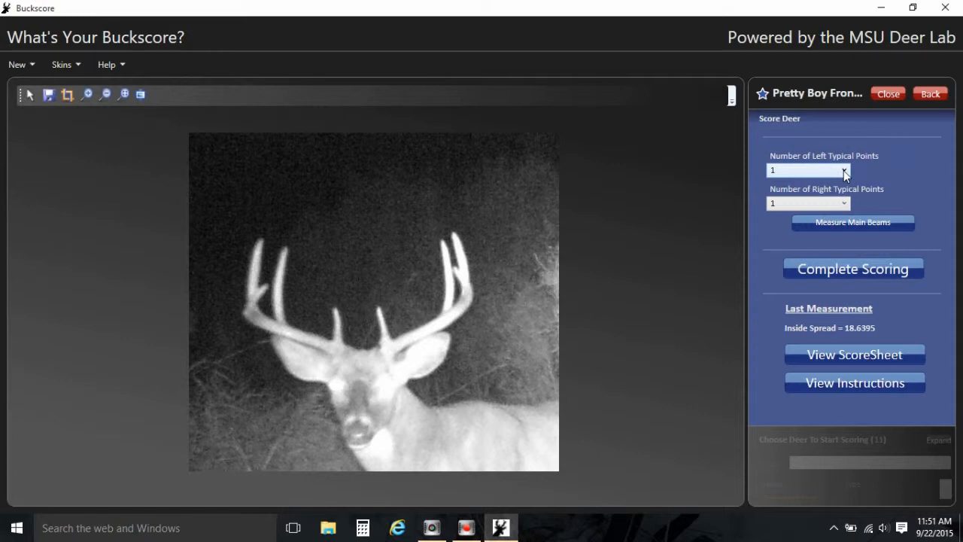
Set both left and right typical points to 4 and start measuring the main beams.
left_click(843, 170)
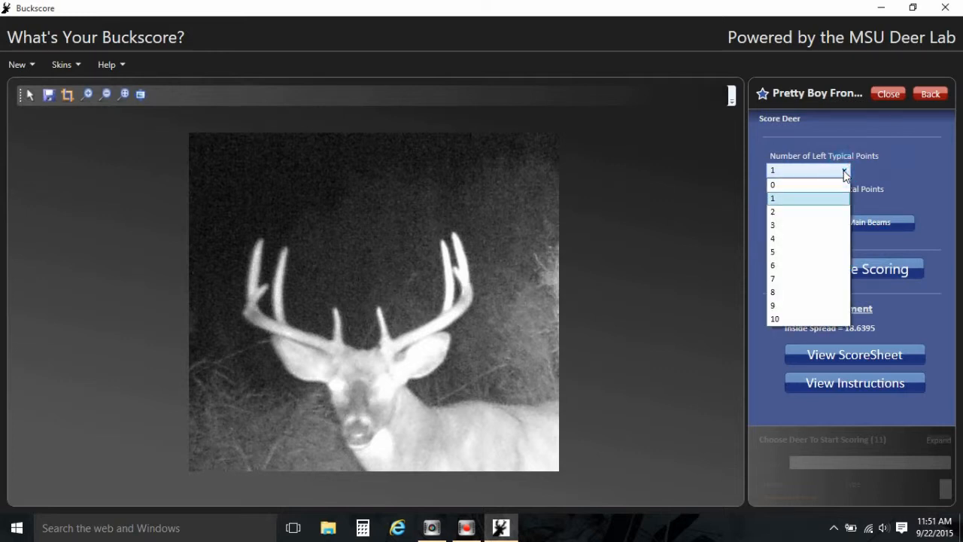
left_click(818, 238)
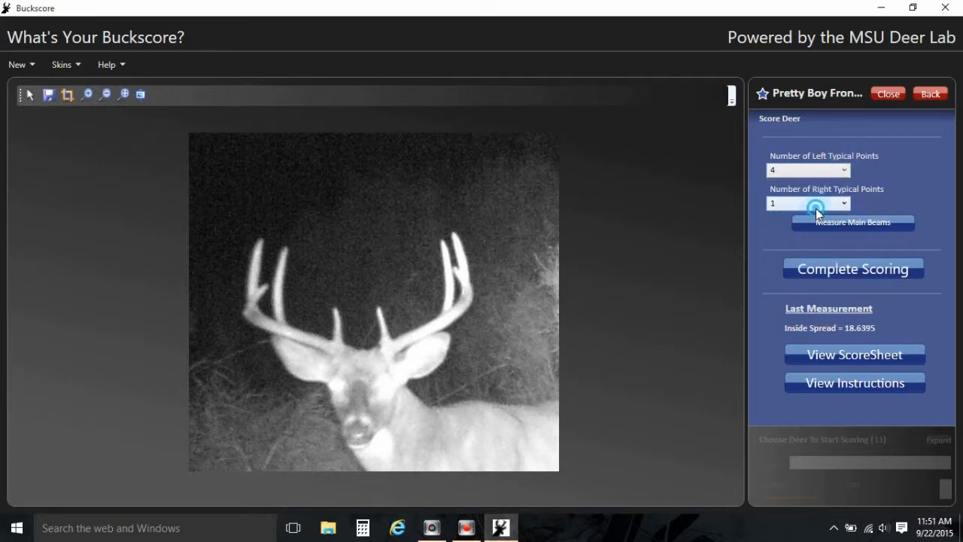
left_click(815, 204)
left_click(805, 270)
left_click(847, 224)
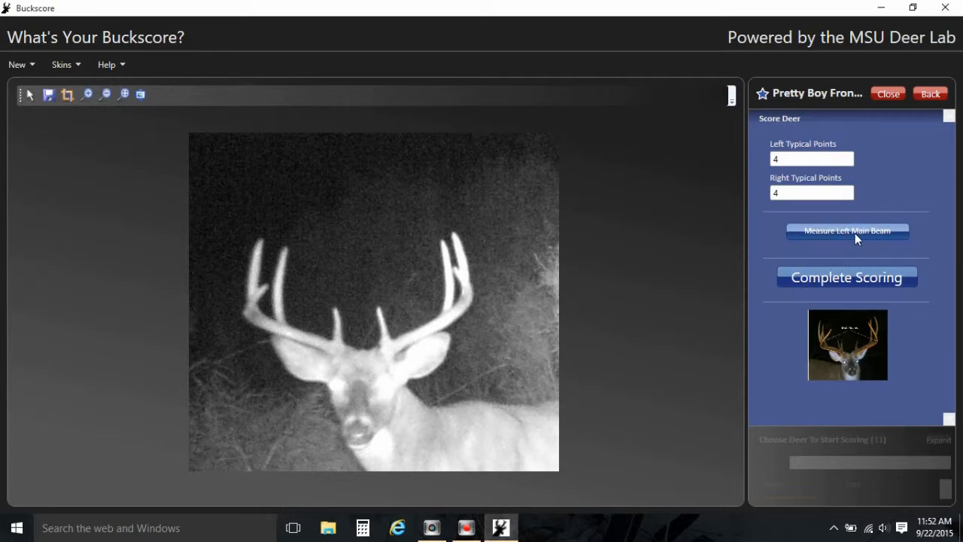
Trace the left main beam from its base along the curve to the tip and record it.
left_click(855, 233)
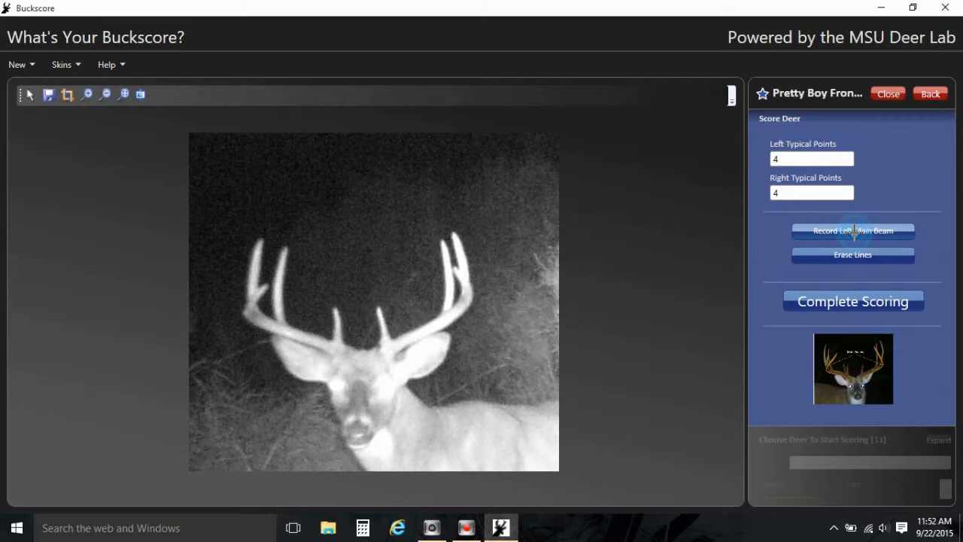
left_click(382, 353)
left_click(392, 349)
left_click(403, 342)
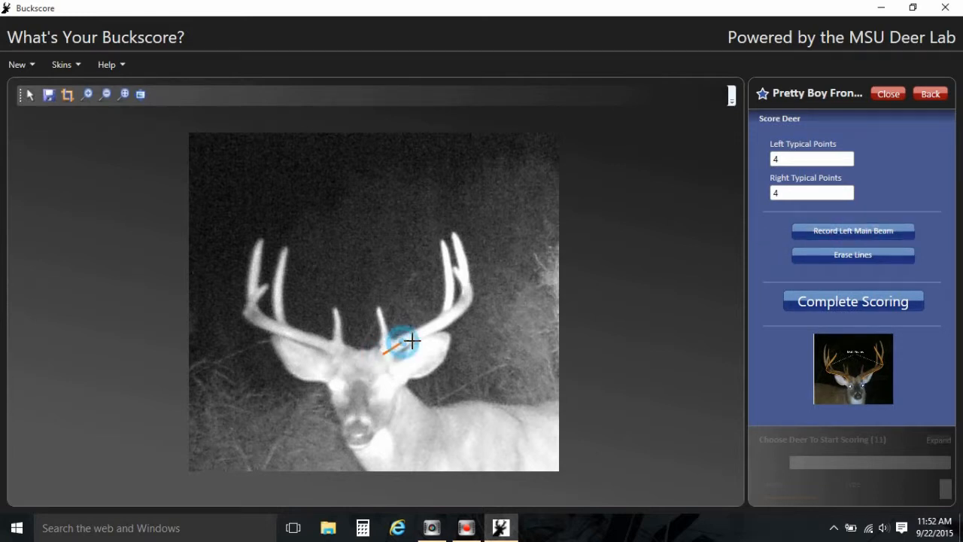
left_click(424, 333)
left_click(438, 324)
left_click(452, 319)
left_click(464, 309)
left_click(470, 298)
left_click(472, 290)
left_click(465, 277)
left_click(455, 269)
left_click(454, 269)
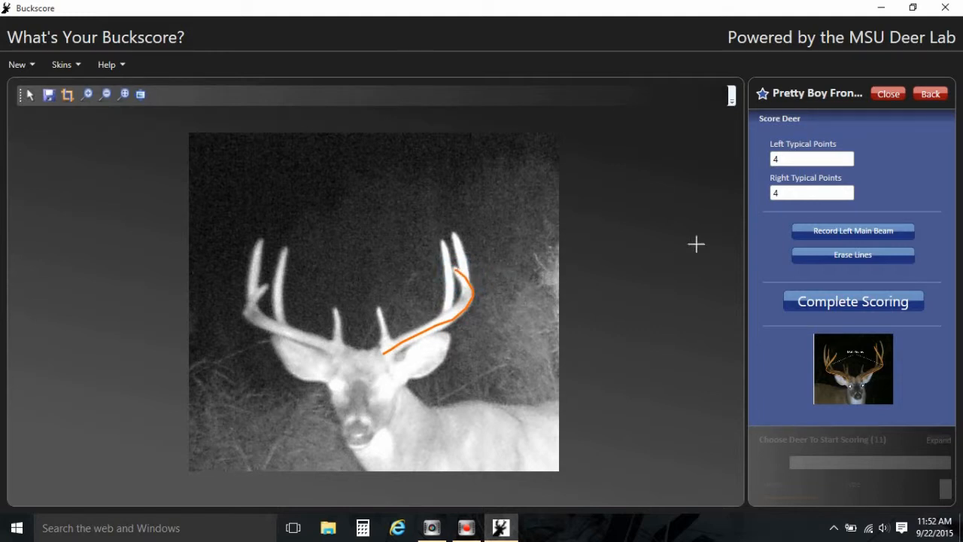
left_click(833, 231)
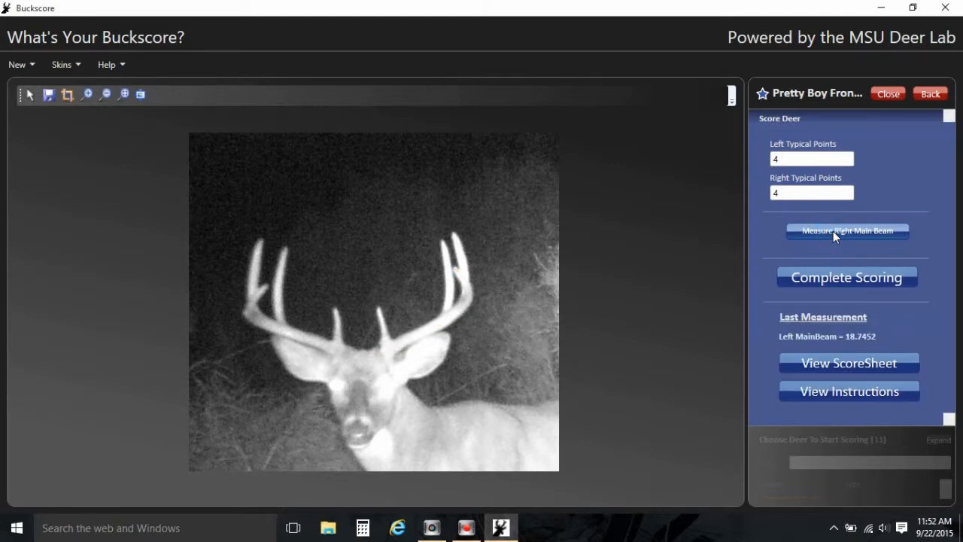
Trace the right main beam from its base to the tip and record it.
left_click(833, 231)
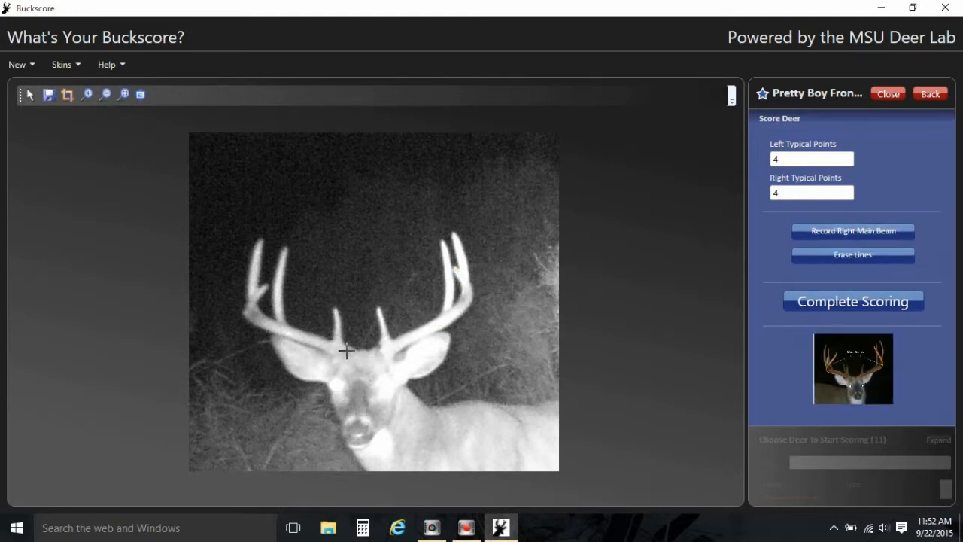
mouse_move(339, 349)
left_mouse_down()
mouse_move(248, 323)
mouse_move(263, 282)
left_mouse_up()
left_click(264, 279)
left_click(884, 232)
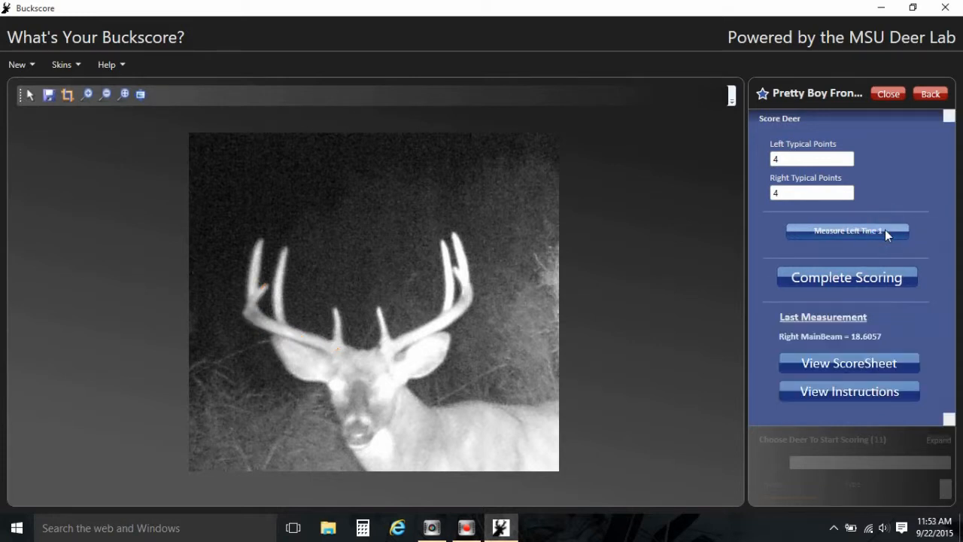
Measure left tine 1 by marking its base and tip, then record it.
left_click(885, 231)
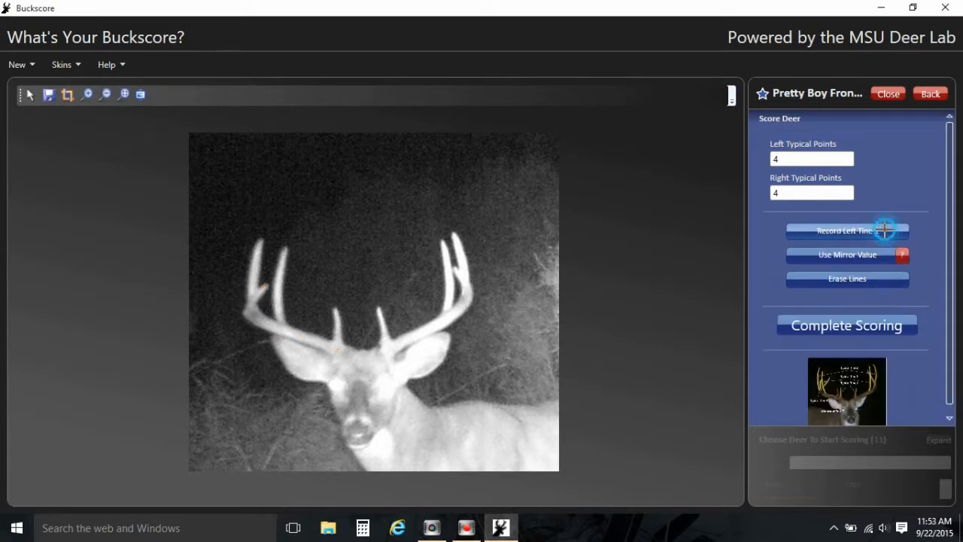
left_click(388, 339)
left_click(377, 308)
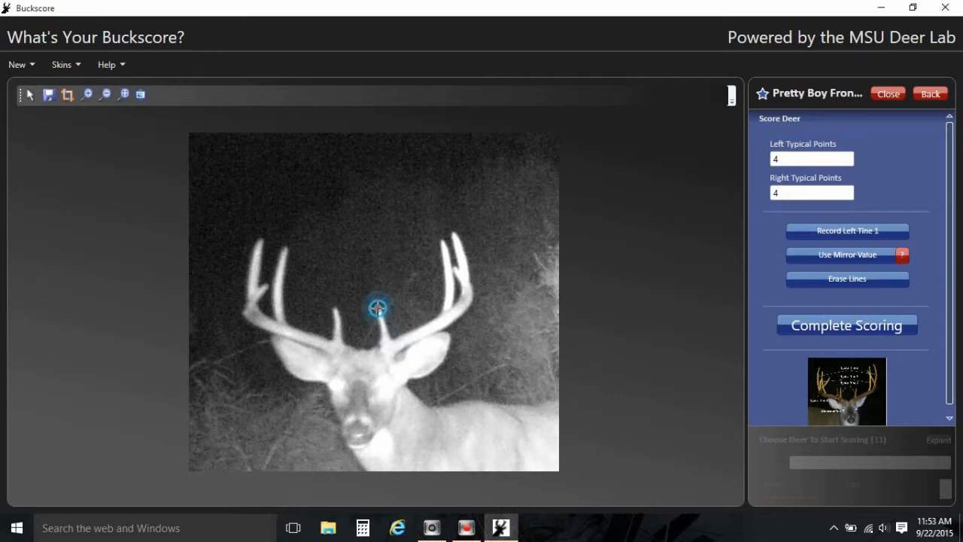
left_click(798, 230)
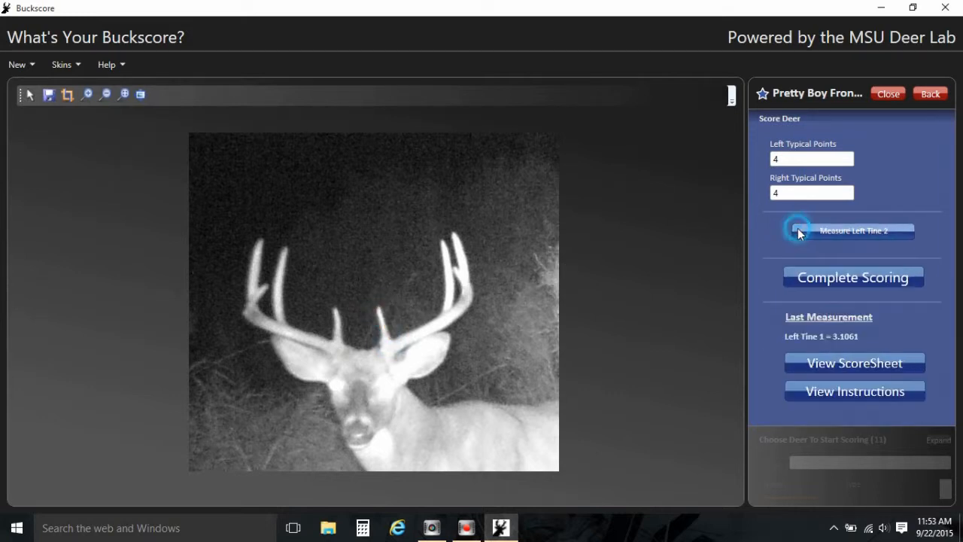
Measure left tine 2 by marking its base and tip, then record it.
left_click(797, 230)
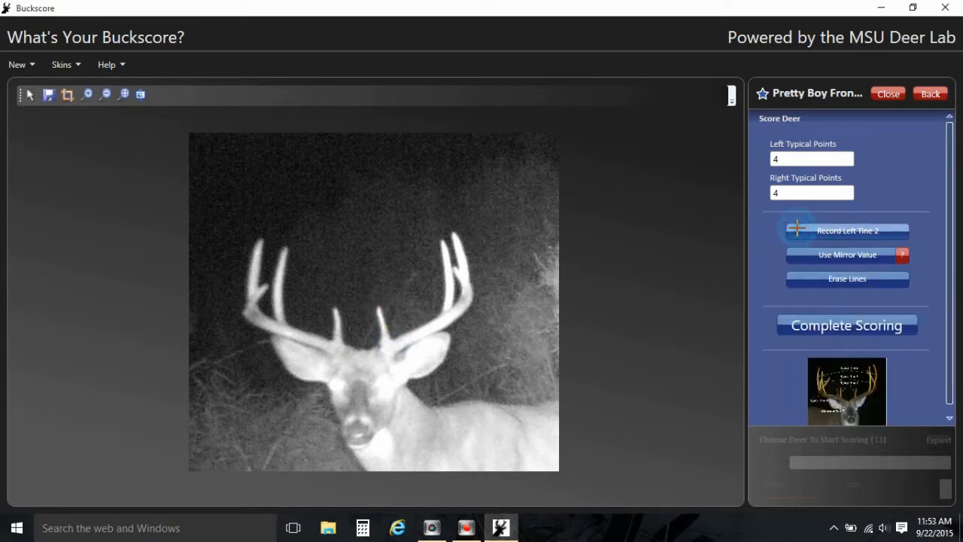
left_click(447, 311)
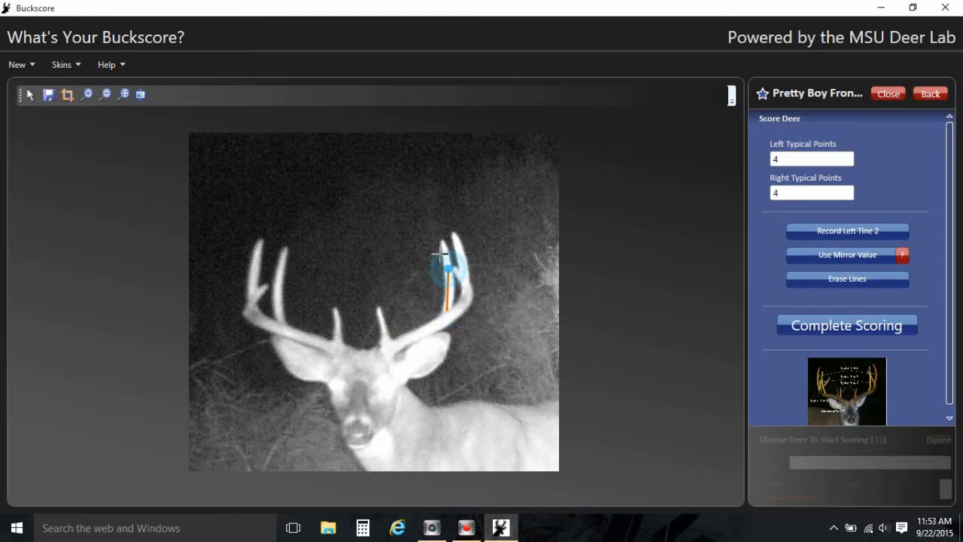
left_click(440, 237)
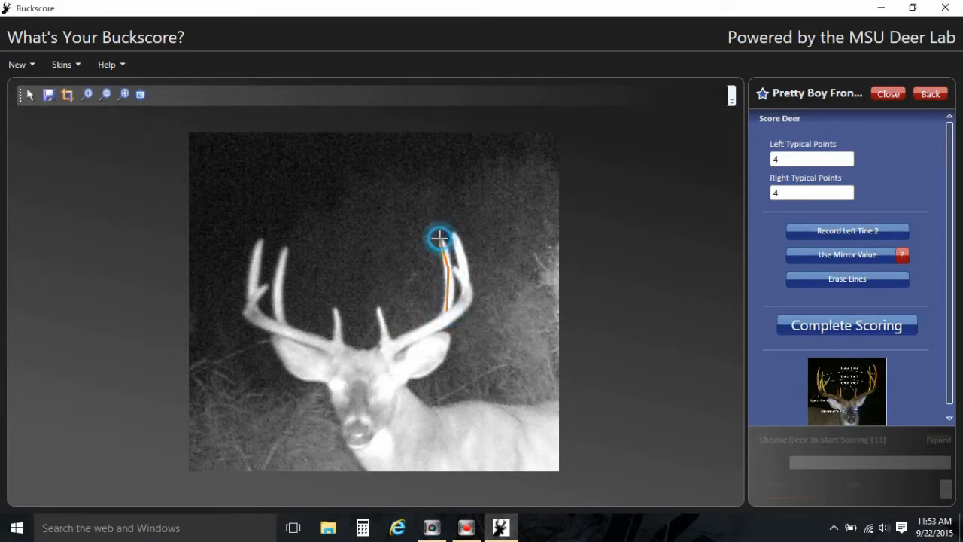
left_click(846, 232)
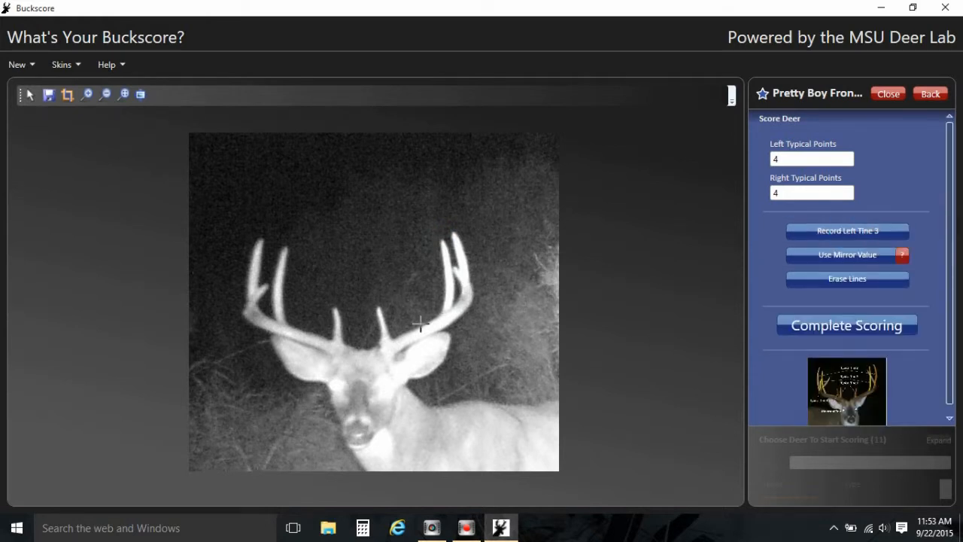
Trace left tine 3 from its base up to the tip and record it.
left_click(462, 298)
left_click(462, 280)
left_click(457, 237)
left_click(453, 230)
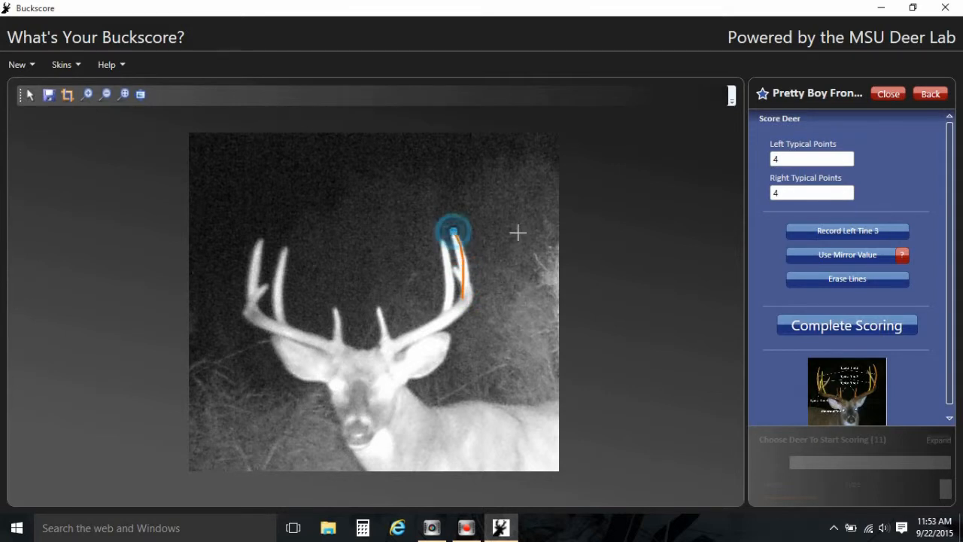
left_click(802, 228)
left_click(802, 231)
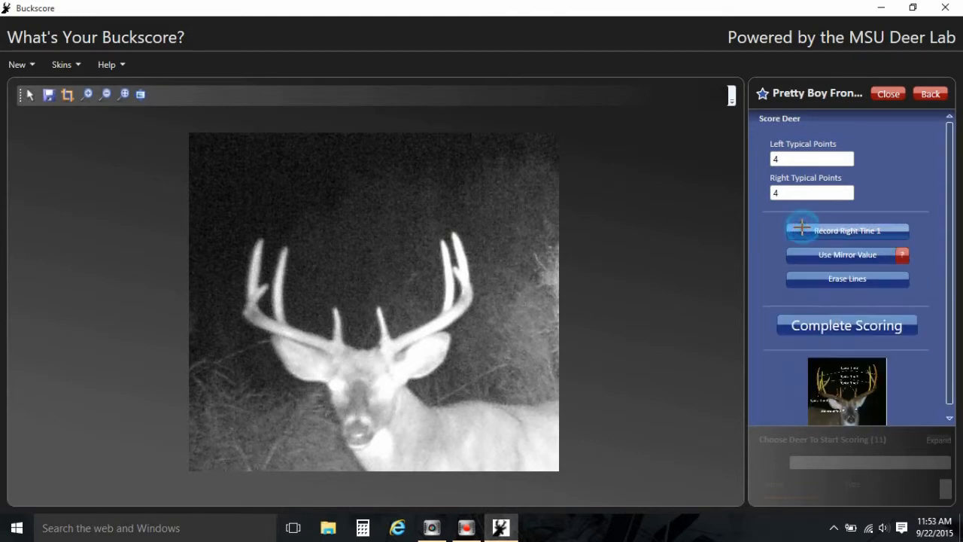
Measure right tine 1 by marking its base and tip, then record it.
left_click(338, 328)
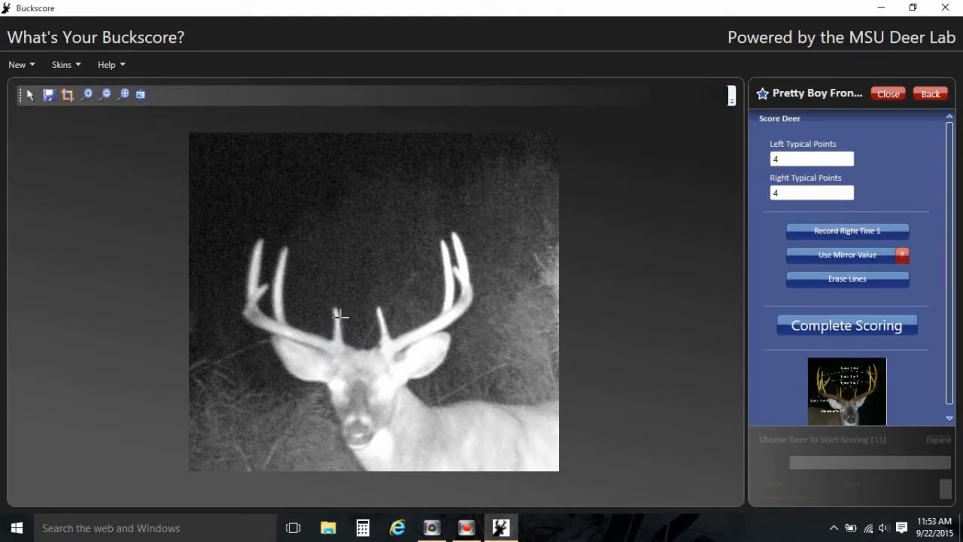
left_click(340, 316)
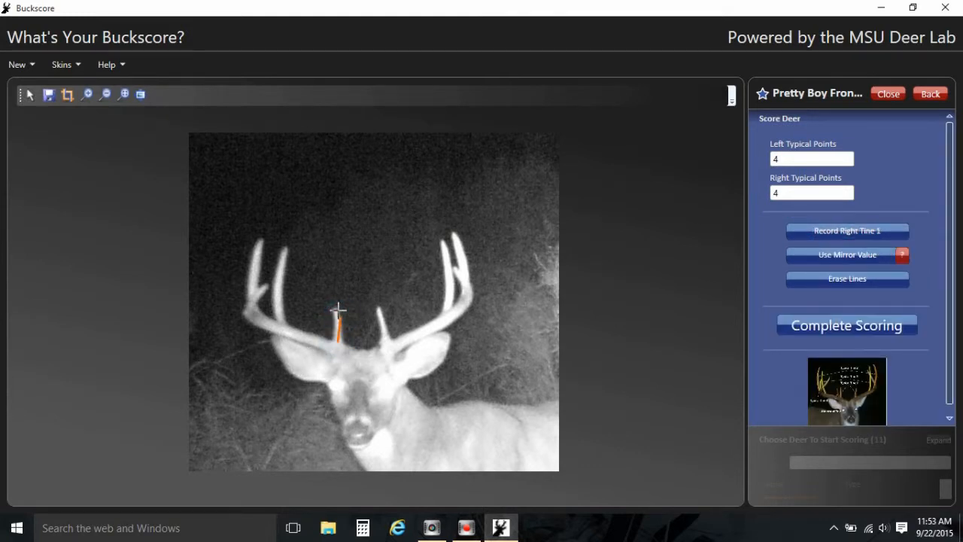
left_click(794, 229)
Draw lines along right tines 2 and 3 from base to tip, recording each one.
mouse_move(283, 324)
left_mouse_down()
mouse_move(275, 288)
mouse_move(287, 246)
left_mouse_up()
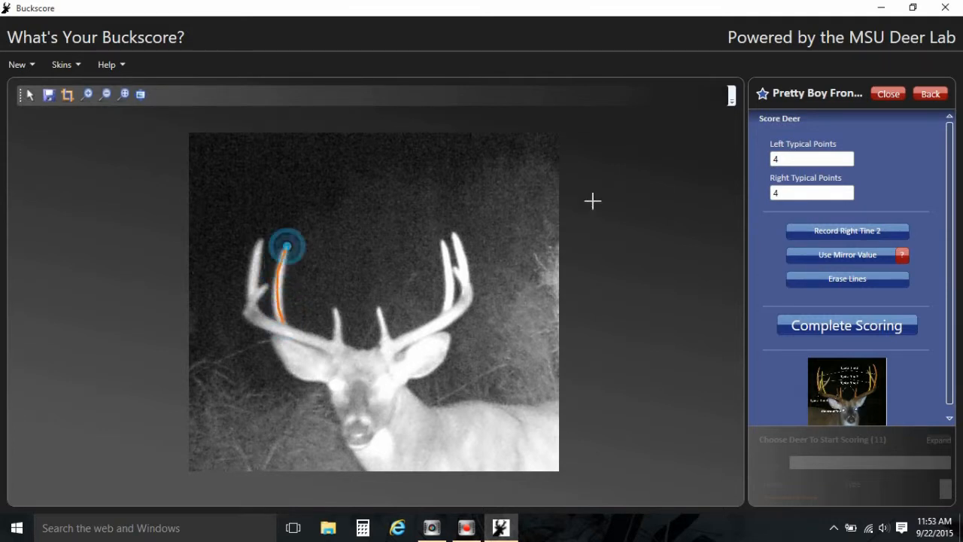
left_click(811, 227)
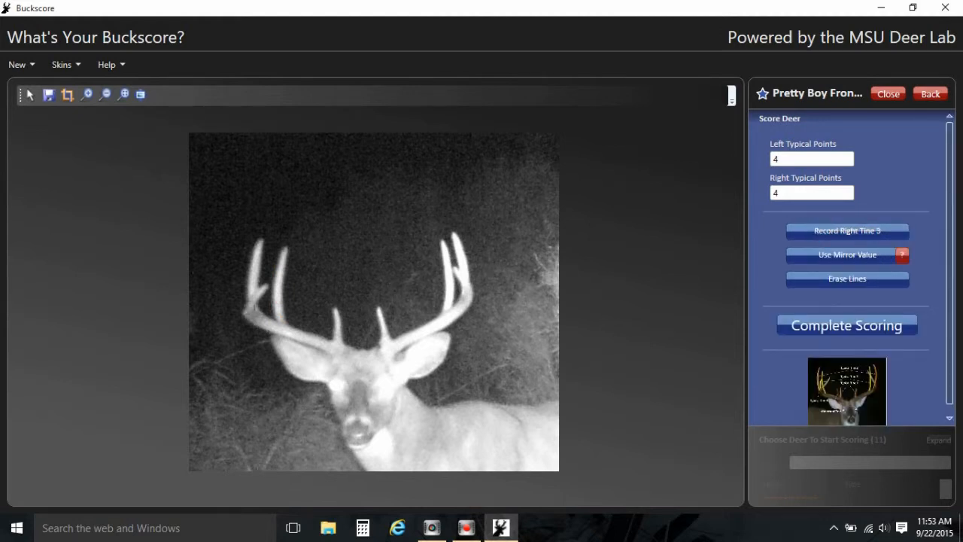
mouse_move(255, 312)
left_mouse_down()
mouse_move(249, 260)
mouse_move(261, 240)
left_mouse_up()
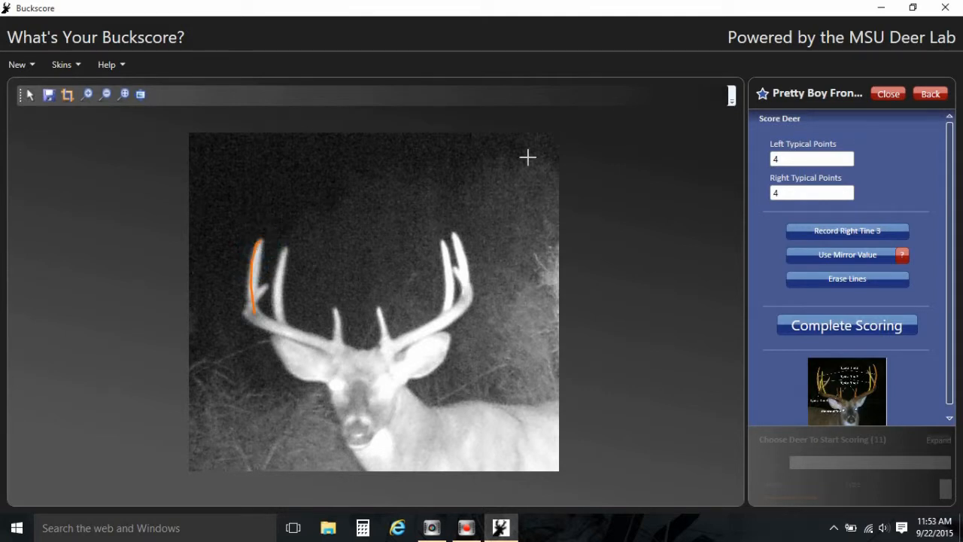
left_click(860, 233)
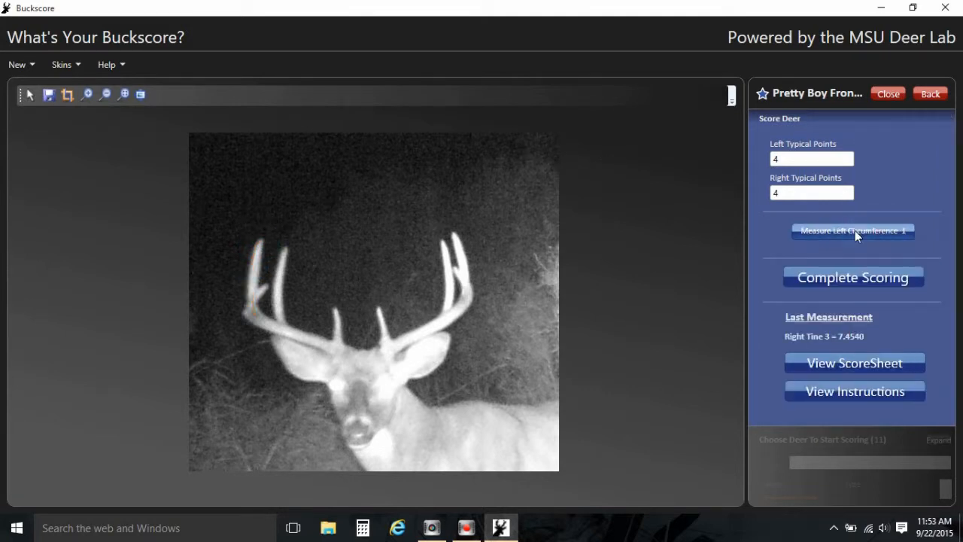
Measure and record left circumferences 1 and 2 on the left beam.
left_click(856, 231)
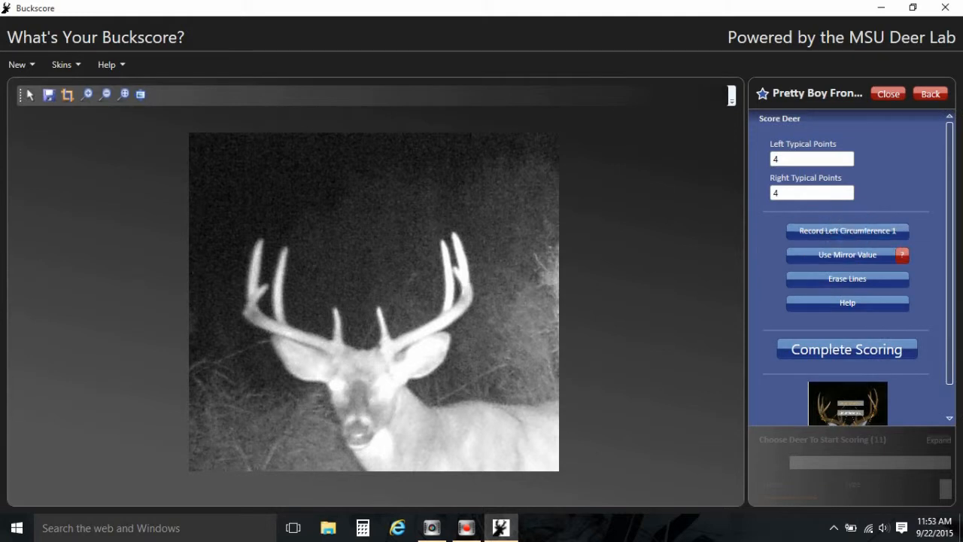
left_click(380, 343)
left_click(892, 230)
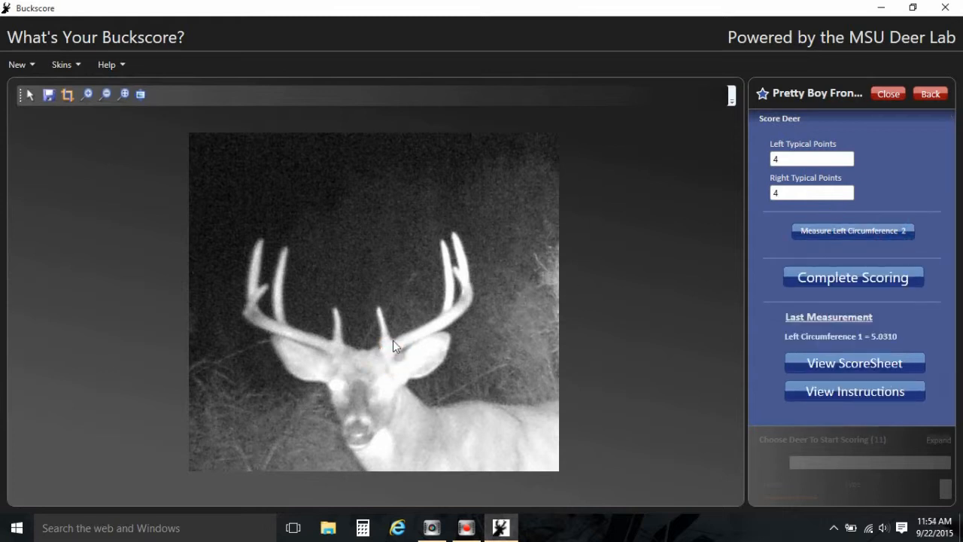
left_click(869, 231)
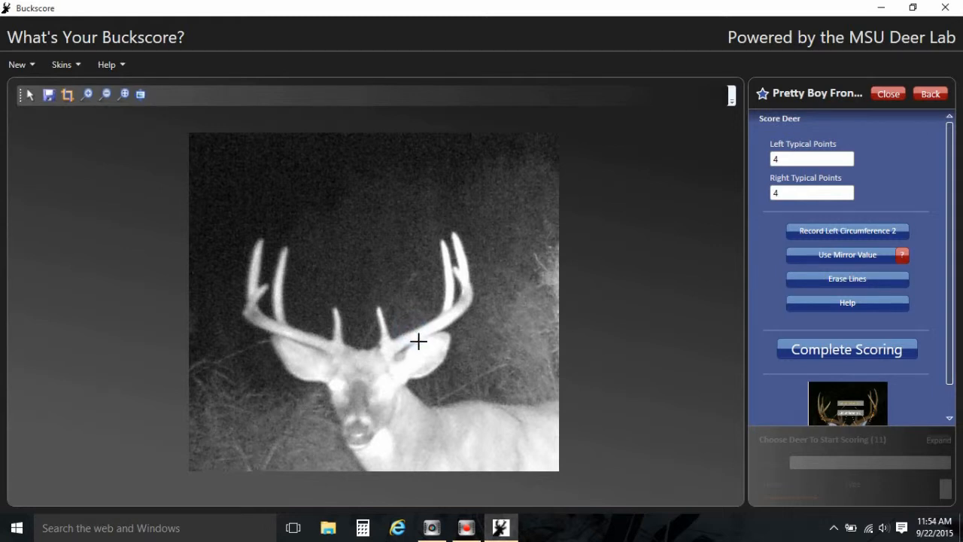
left_click(418, 341)
left_click(840, 233)
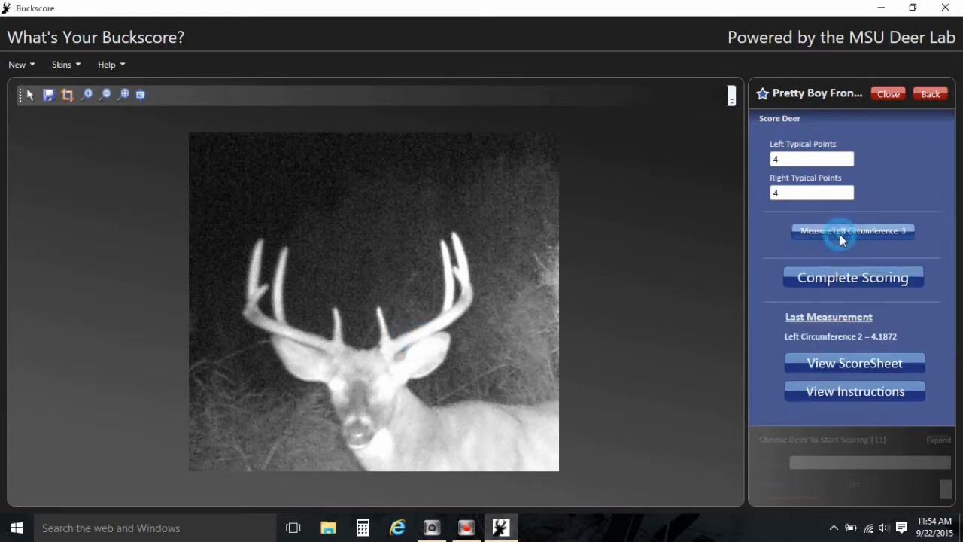
Measure and record left circumferences 3 and 4 further up the left beam.
left_click(840, 233)
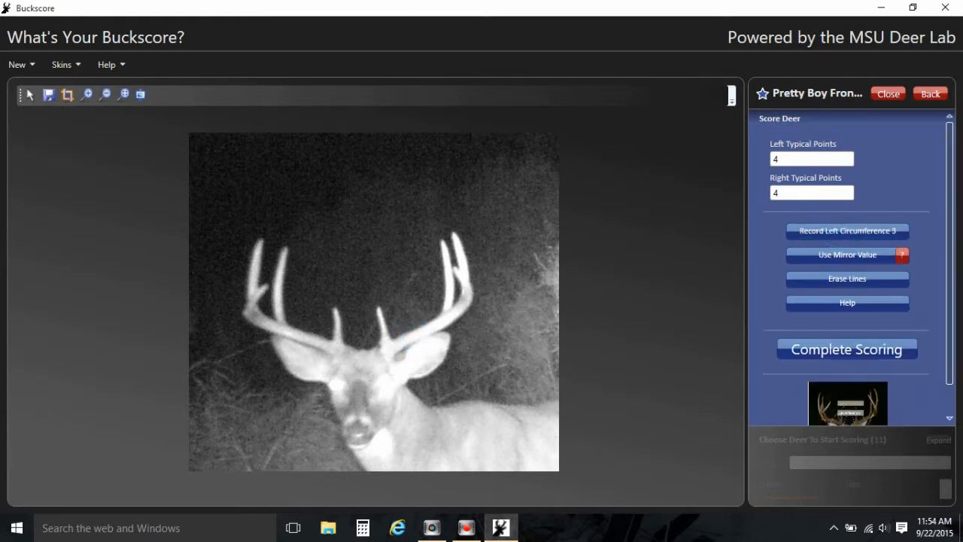
left_click(455, 304)
left_click(461, 309)
left_click(825, 231)
left_click(824, 231)
left_click(462, 290)
left_click(473, 288)
left_click(878, 229)
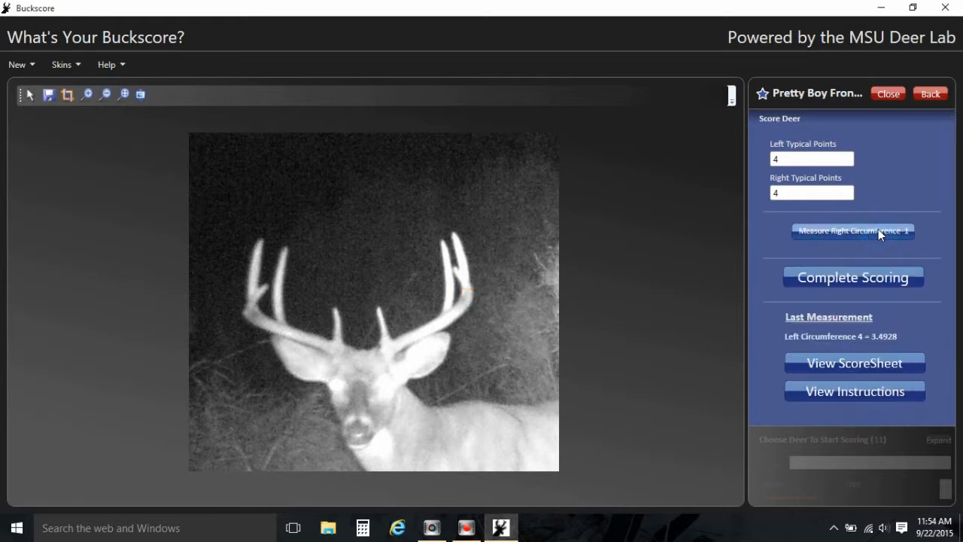
Measure and record right circumferences 1 and 2 on the right beam.
left_click(878, 229)
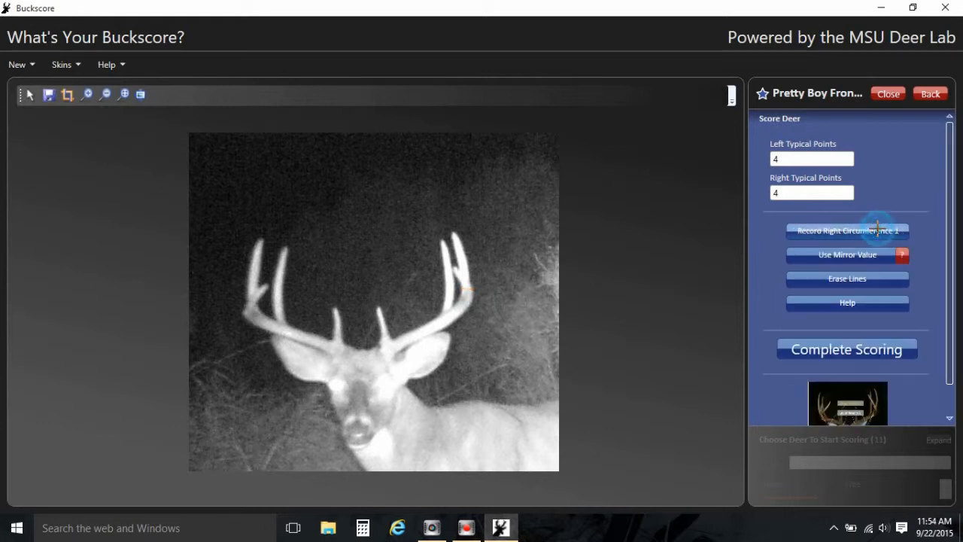
left_click(332, 350)
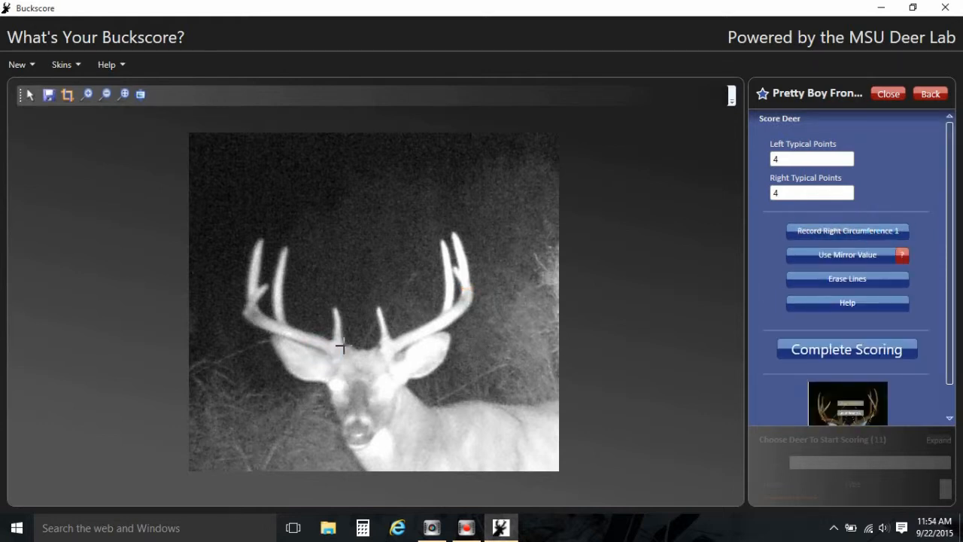
left_click(343, 347)
left_click(831, 235)
left_click(831, 232)
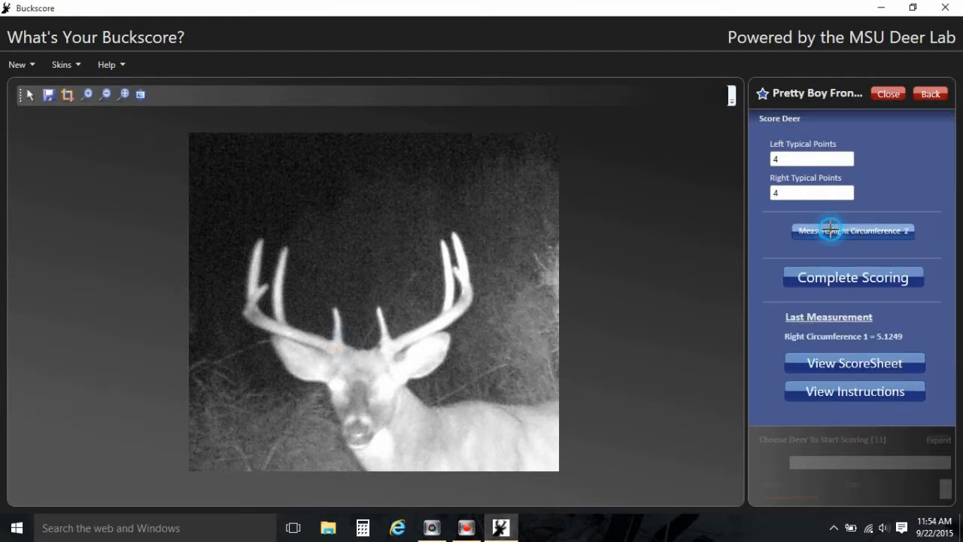
left_click(301, 339)
left_click(302, 328)
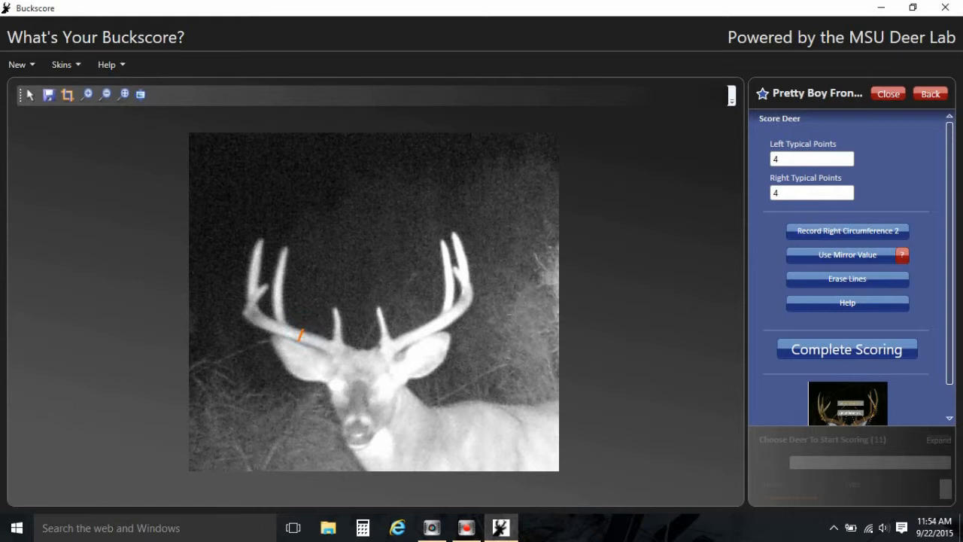
left_click(865, 230)
Measure and record right circumferences 3 and 4 further up the right beam.
left_click(867, 231)
left_click(262, 328)
left_click(261, 315)
left_click(820, 232)
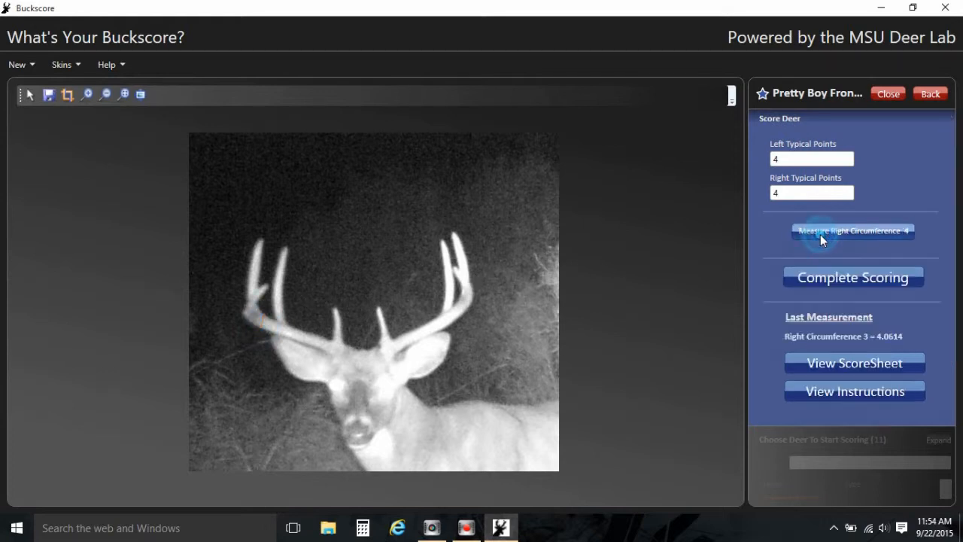
left_click(820, 233)
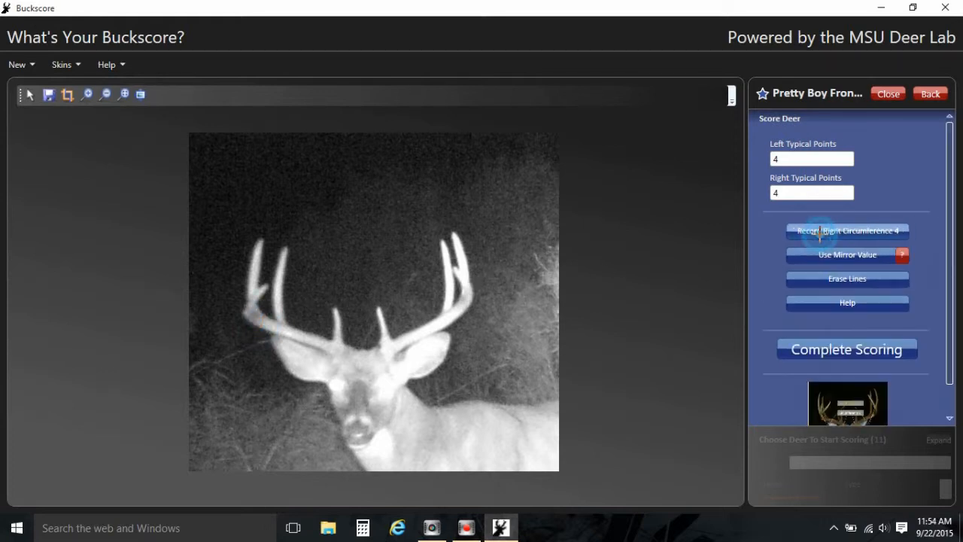
left_click(250, 296)
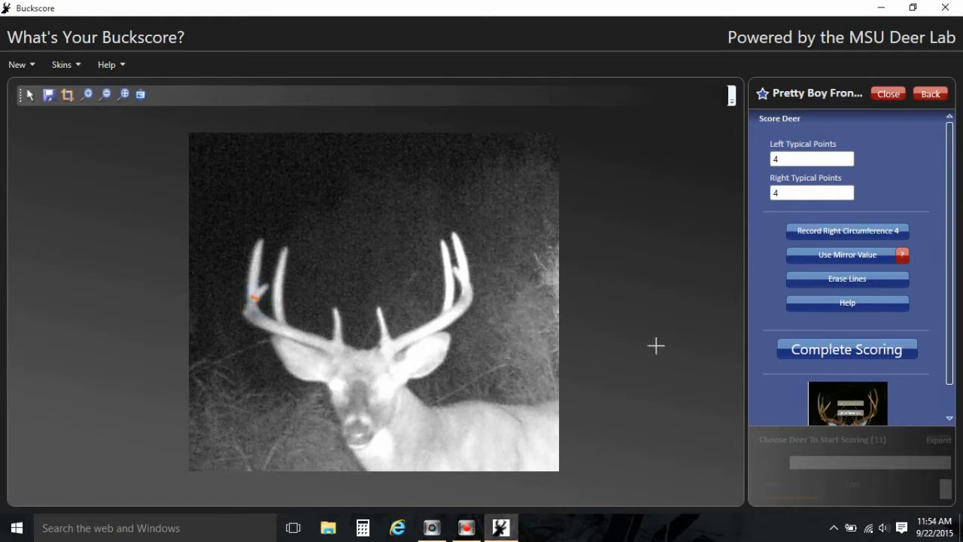
left_click(848, 231)
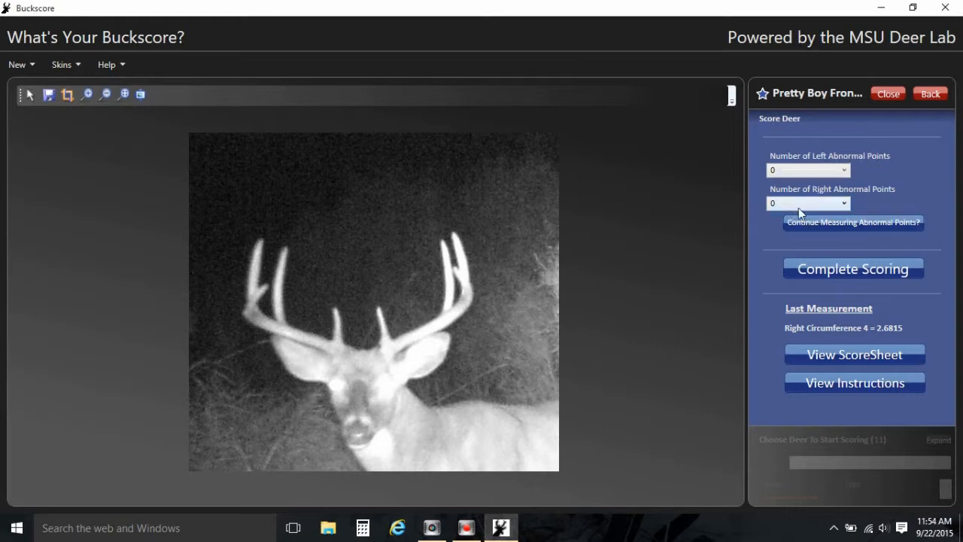
Complete scoring with zero abnormal points on both sides, answering that the deer is not in velvet.
left_click(841, 203)
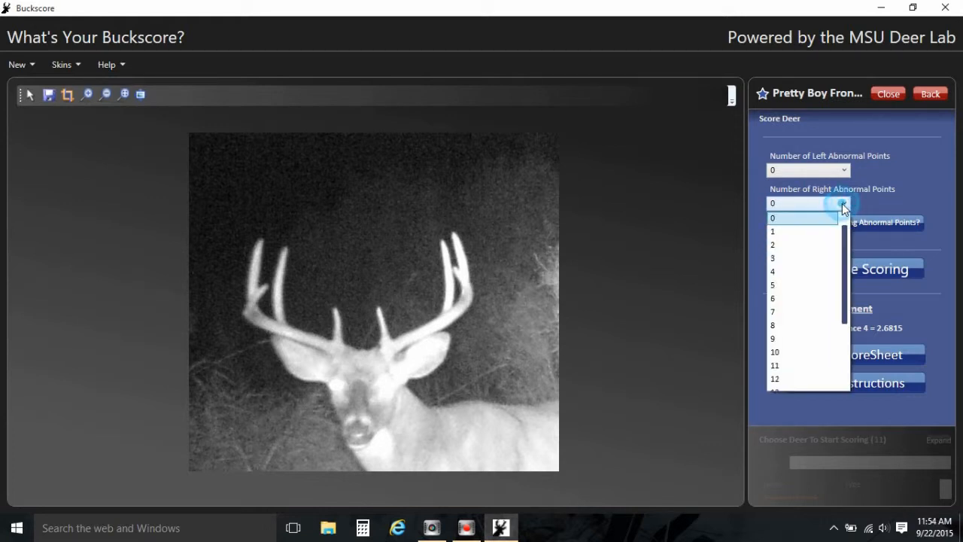
left_click(842, 203)
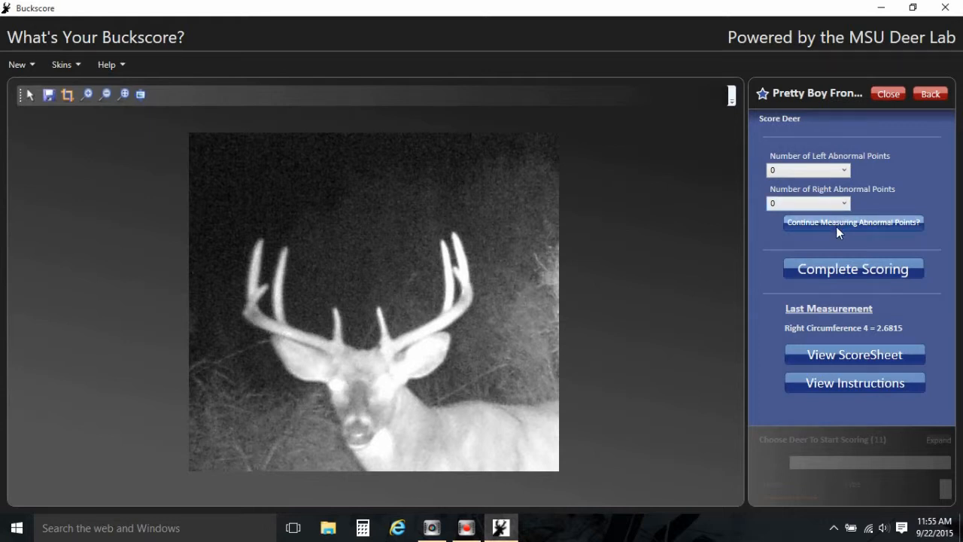
left_click(841, 268)
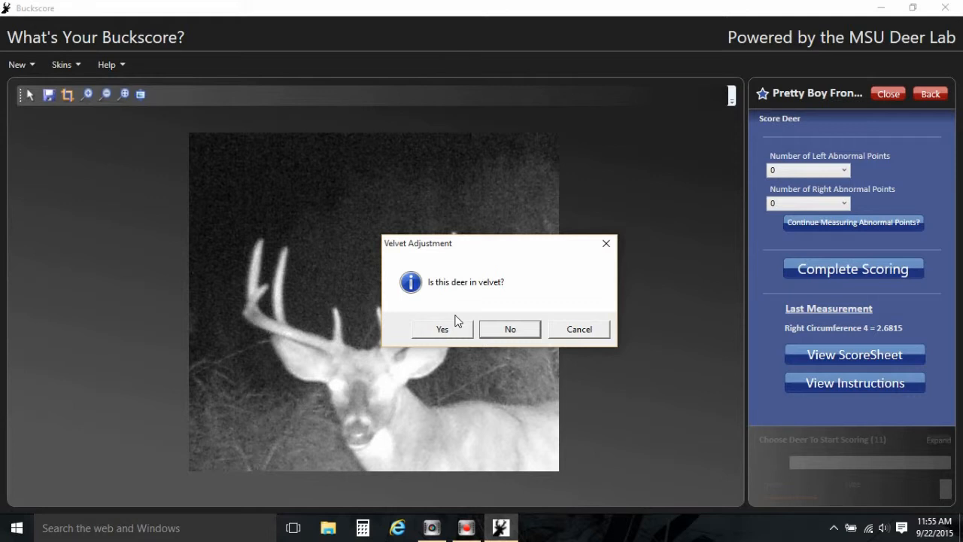
left_click(509, 329)
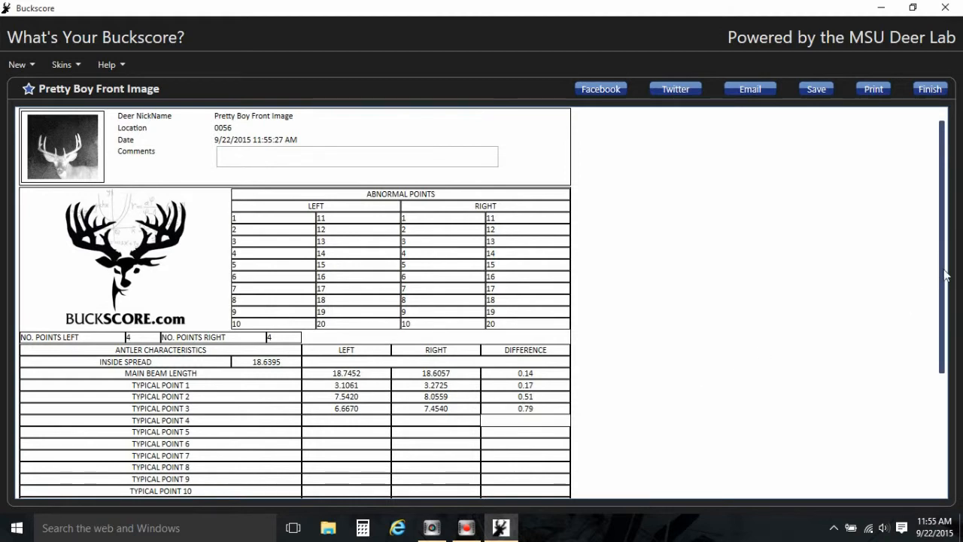
Review the score sheet's totals and scores, then finish it.
left_click_drag(941, 275, 945, 388)
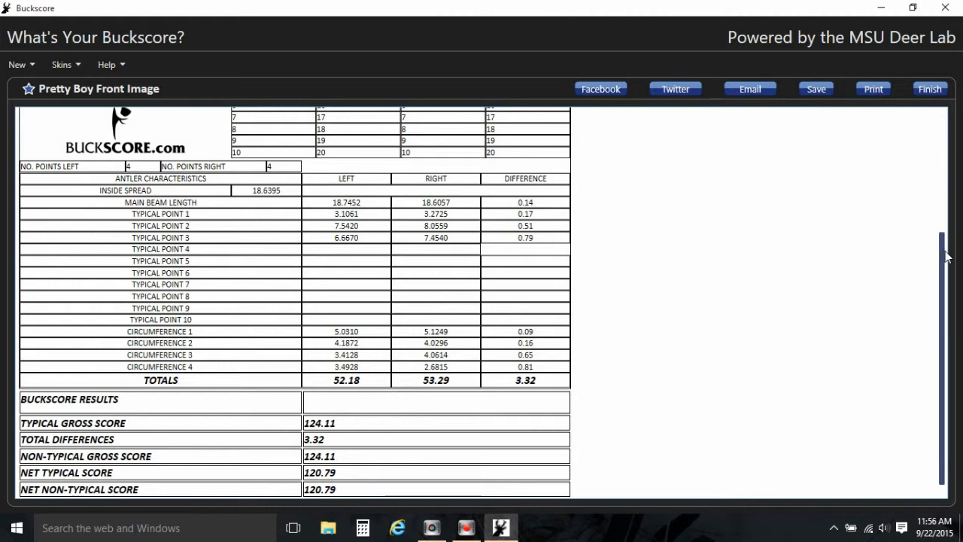
left_click_drag(947, 256, 945, 126)
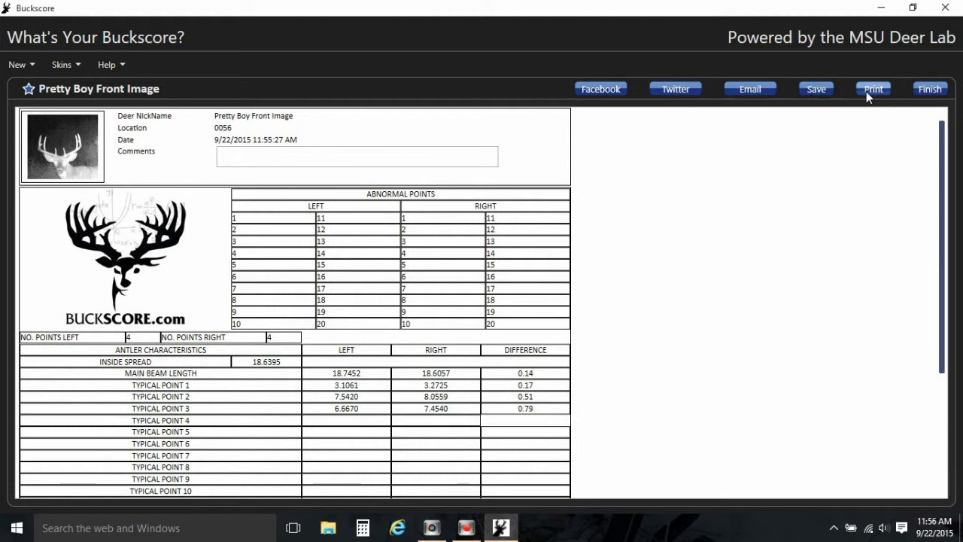
left_click(930, 90)
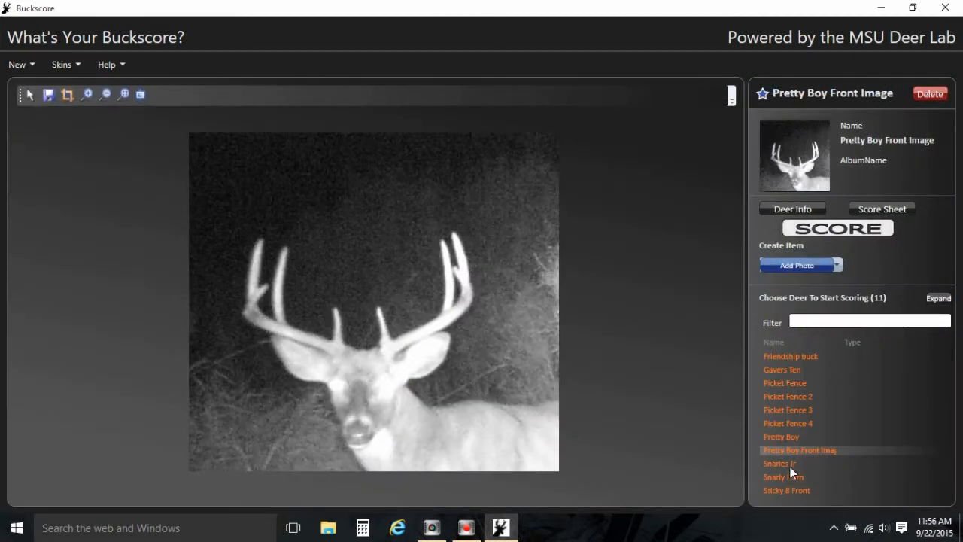
Browse through the saved deer in the list, ending on Pretty Boy Front Image.
left_click(787, 370)
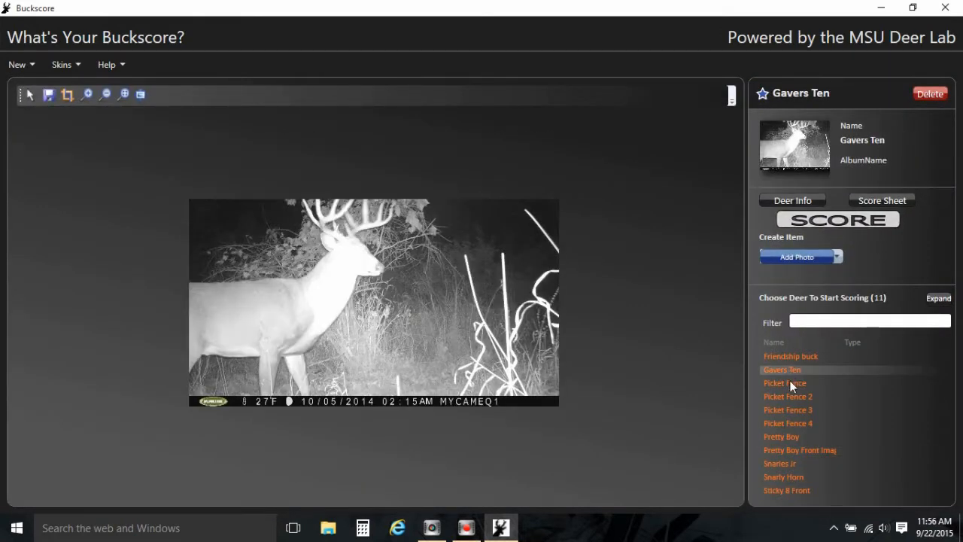
left_click(790, 383)
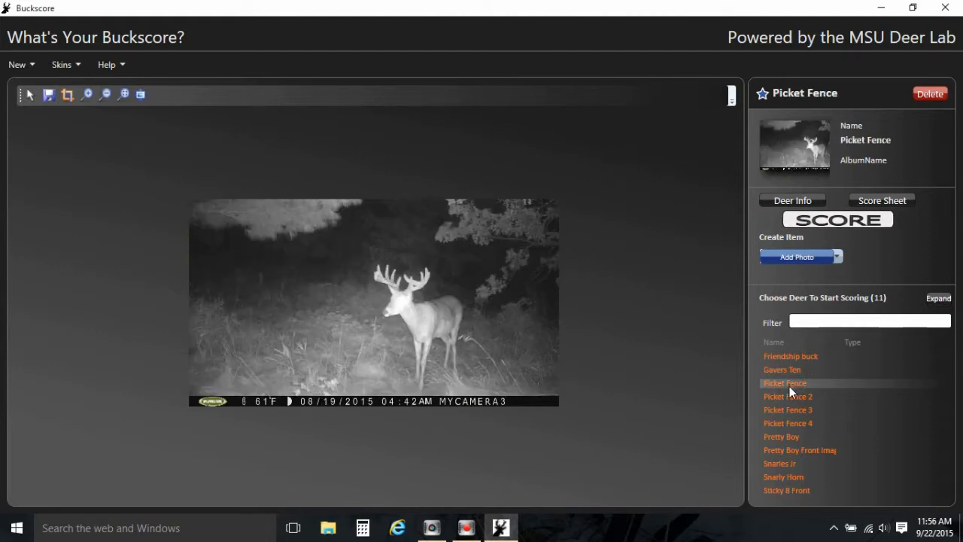
left_click(790, 397)
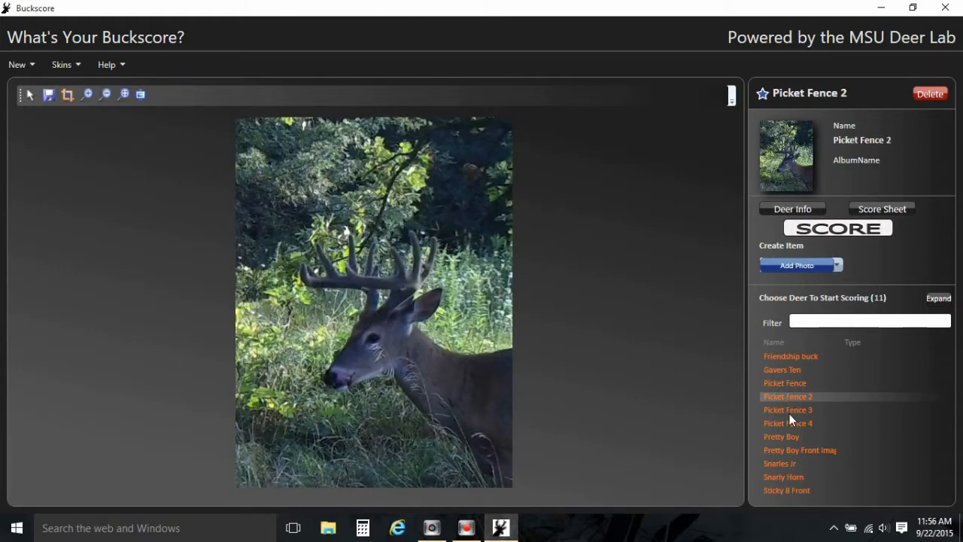
left_click(789, 423)
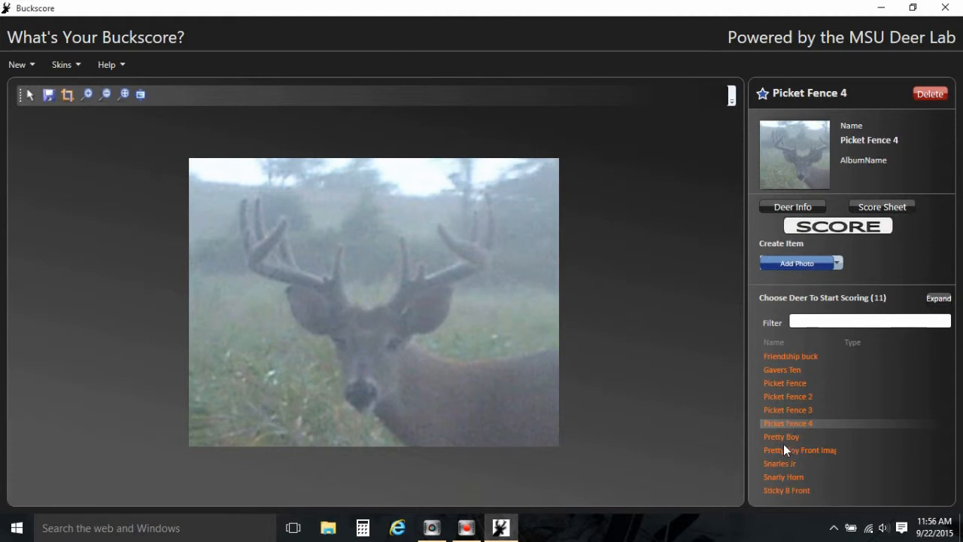
left_click(783, 449)
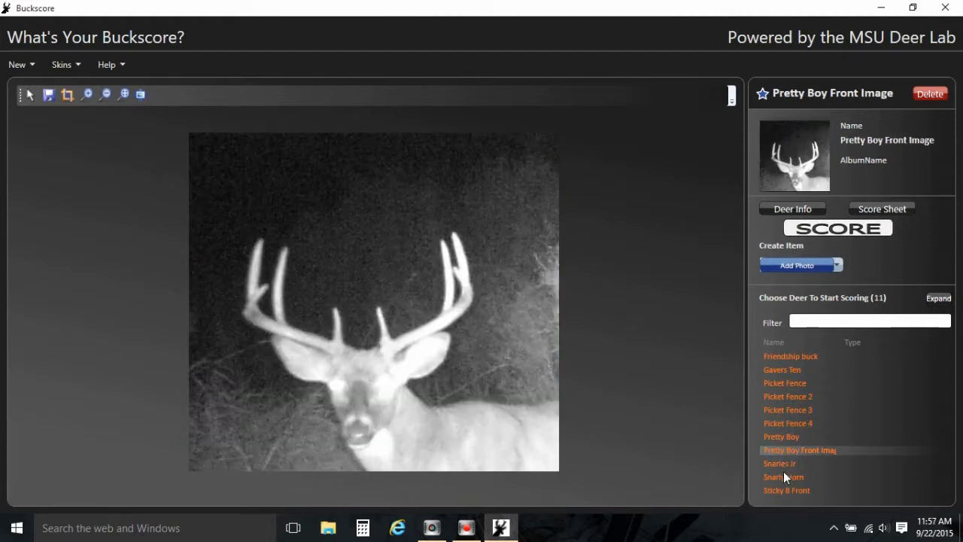